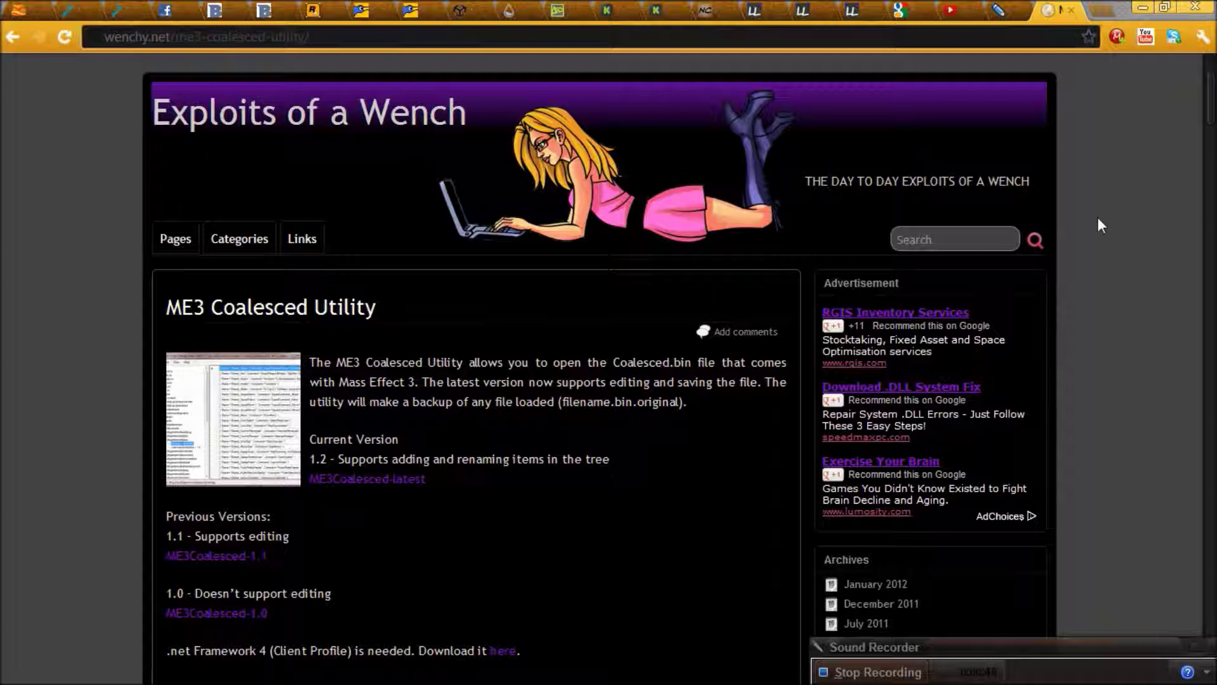
# Step: Examine the LiveJournal guide on separating the Use/Sprint/Action keys, from the required tools and Coalesced.bin location to the new PC_Action and PC_Storm bindings
pyautogui.hotkey('ctrl', 'shift', 'Tab')
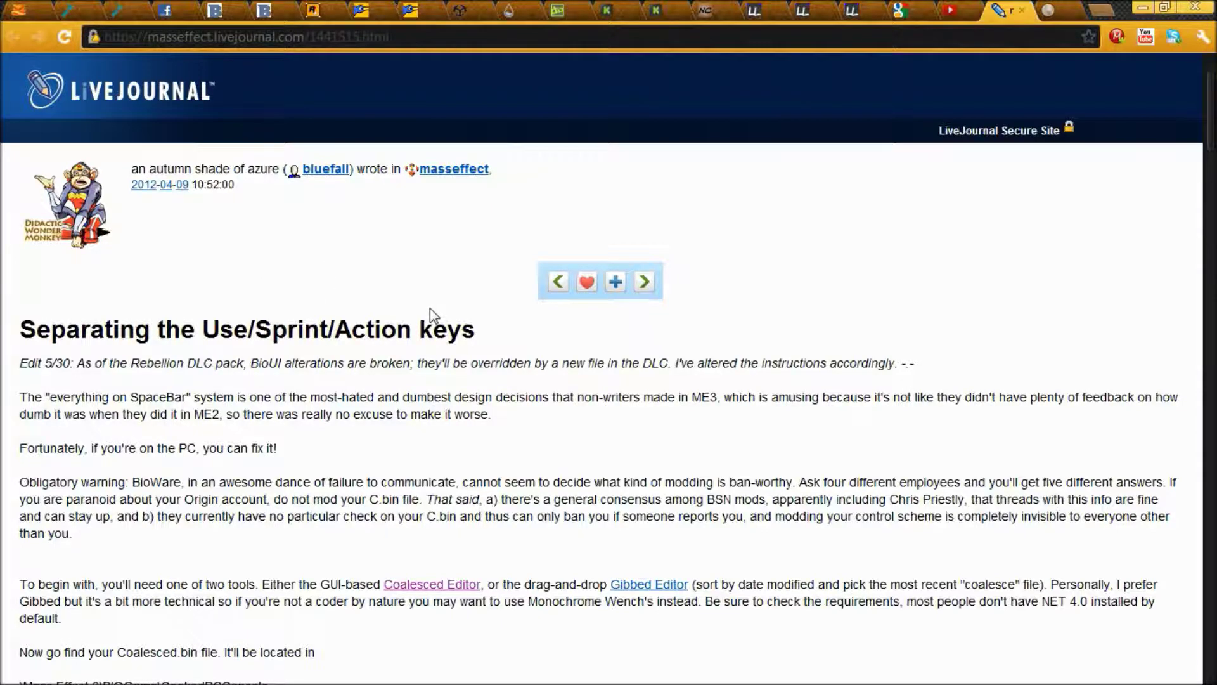
pyautogui.scroll(-4, 429, 308)
pyautogui.scroll(-4, 273, 298)
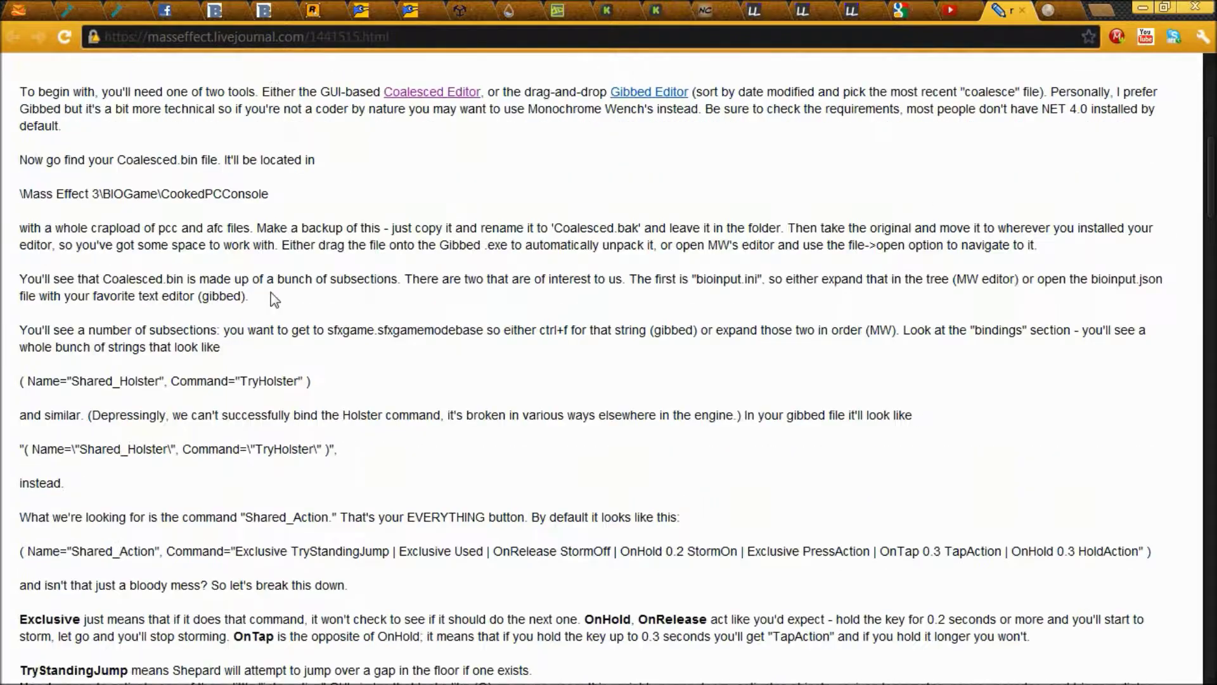
pyautogui.scroll(3, 272, 295)
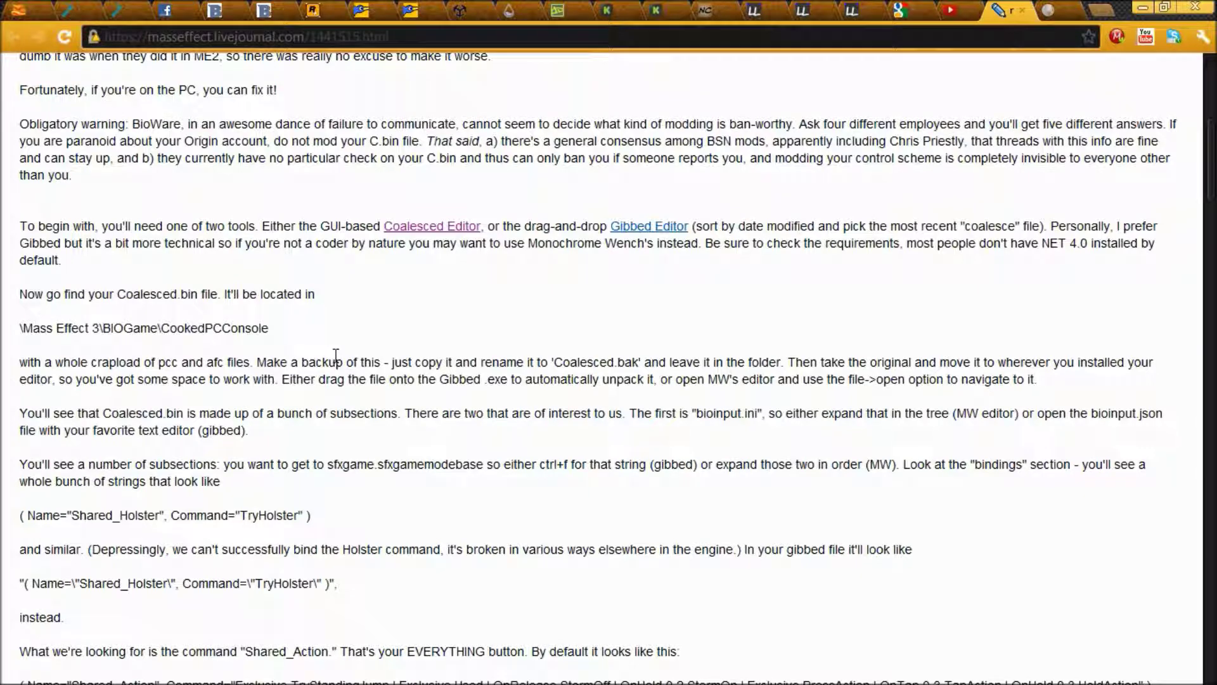
pyautogui.scroll(-3, 336, 356)
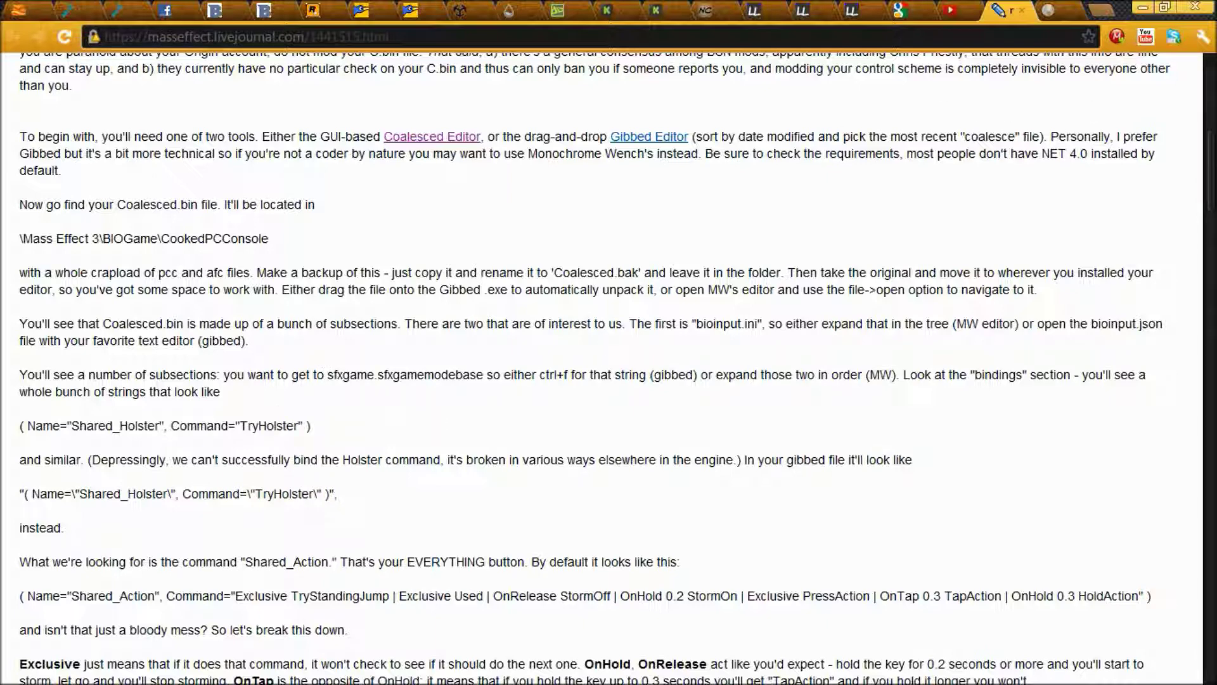
pyautogui.moveTo(1204, 225)
pyautogui.scroll(-5, 355, 451)
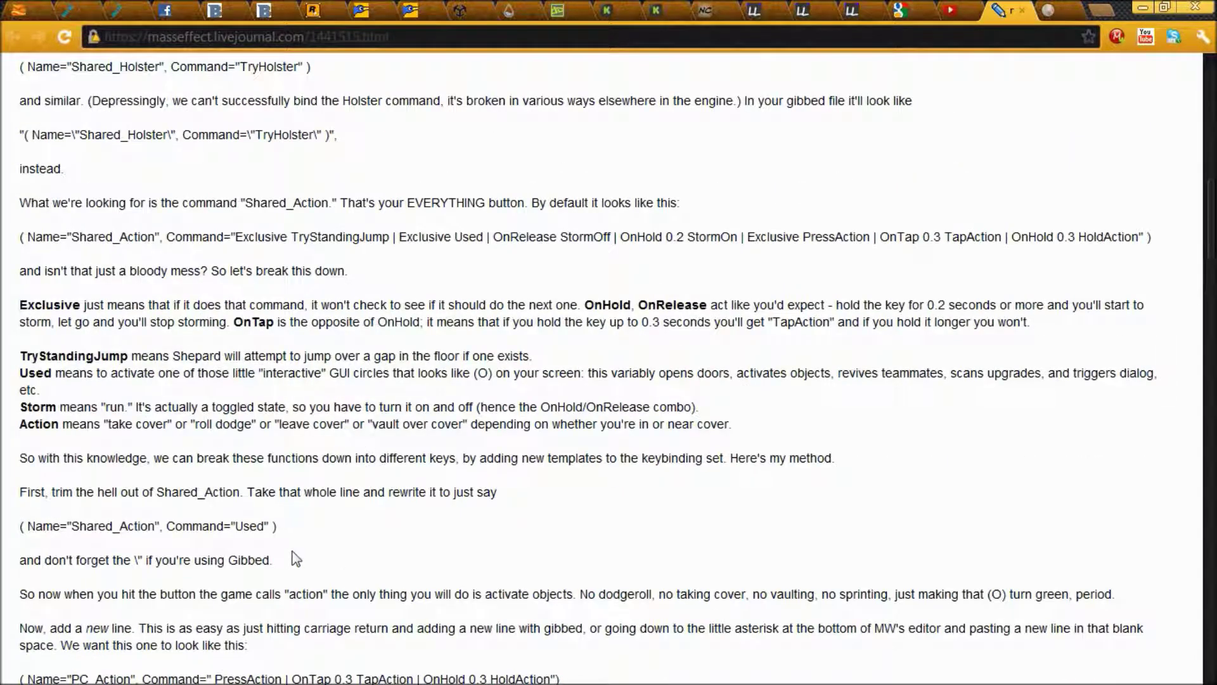
pyautogui.scroll(-3, 321, 526)
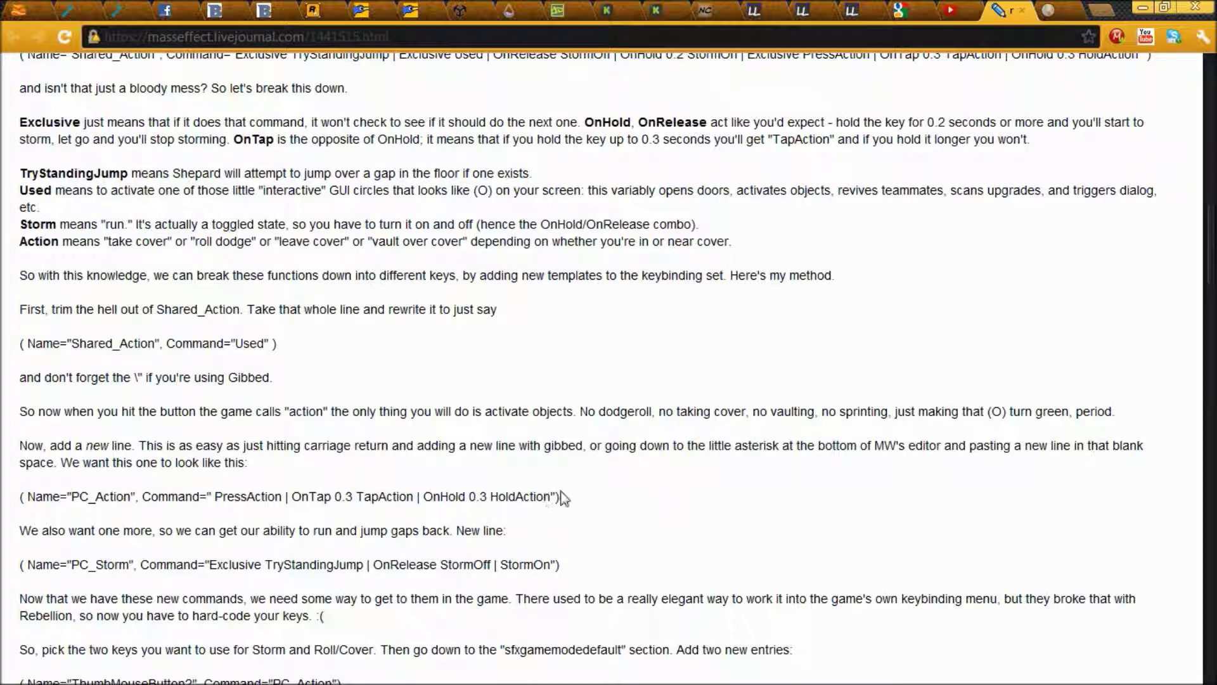
pyautogui.scroll(-1, 539, 457)
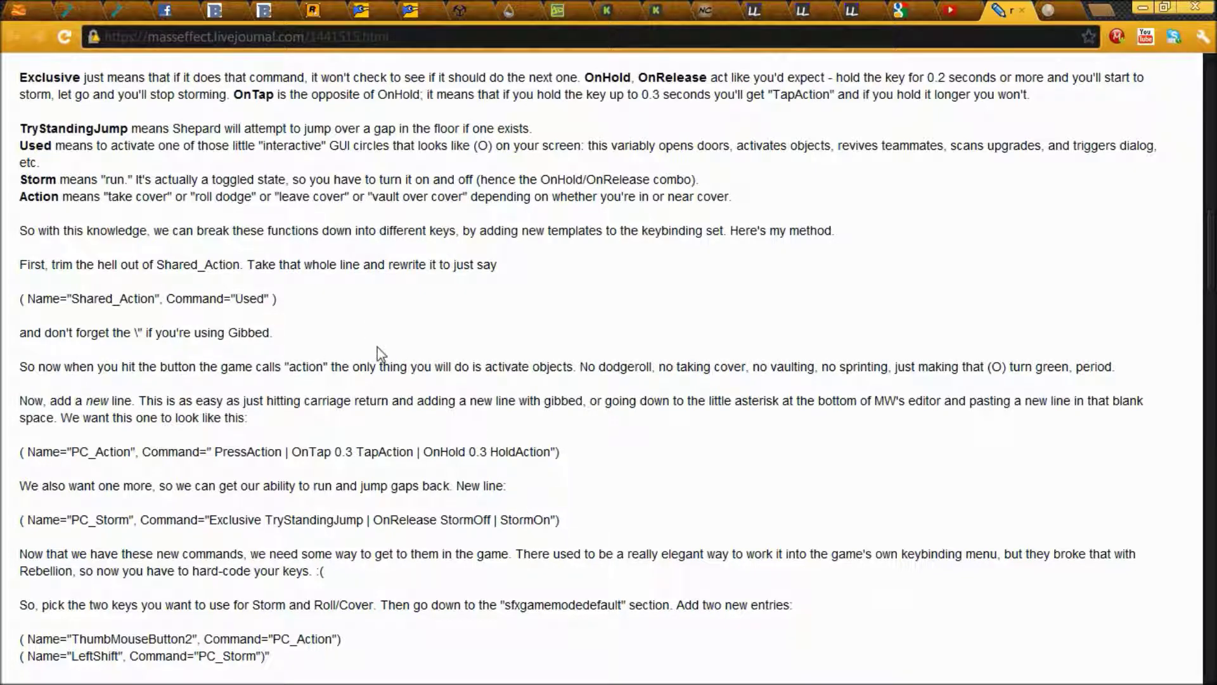
pyautogui.scroll(2, 378, 347)
pyautogui.scroll(3, 377, 347)
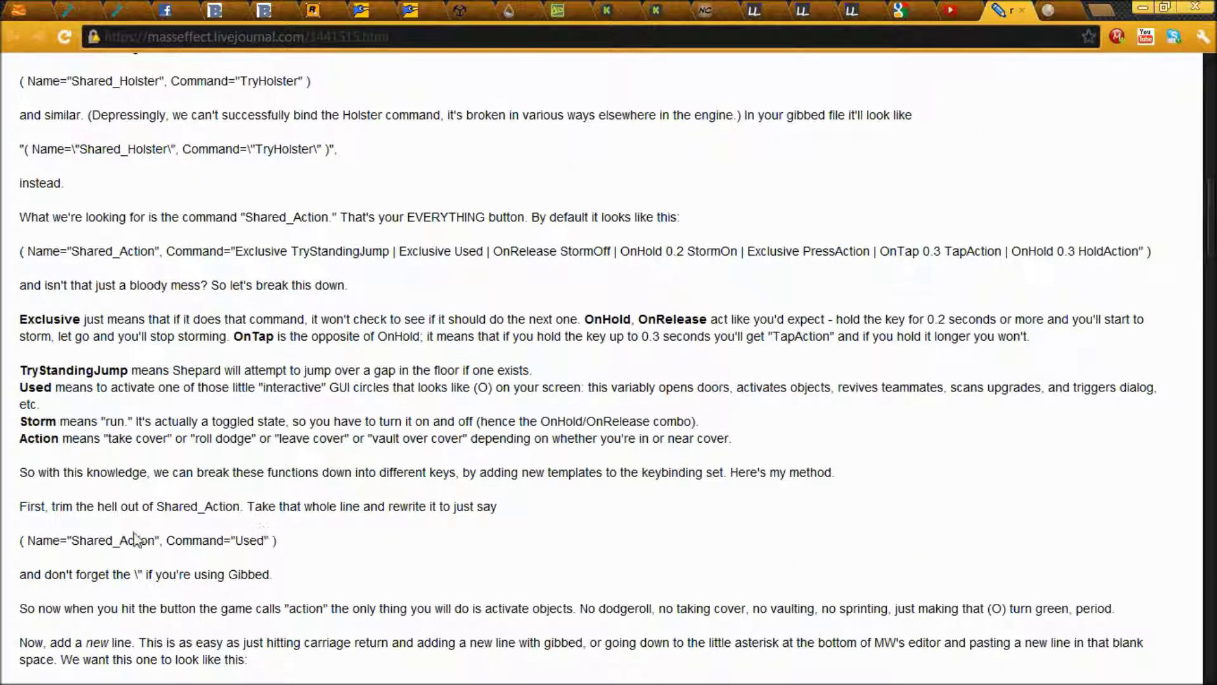
pyautogui.scroll(-4, 711, 404)
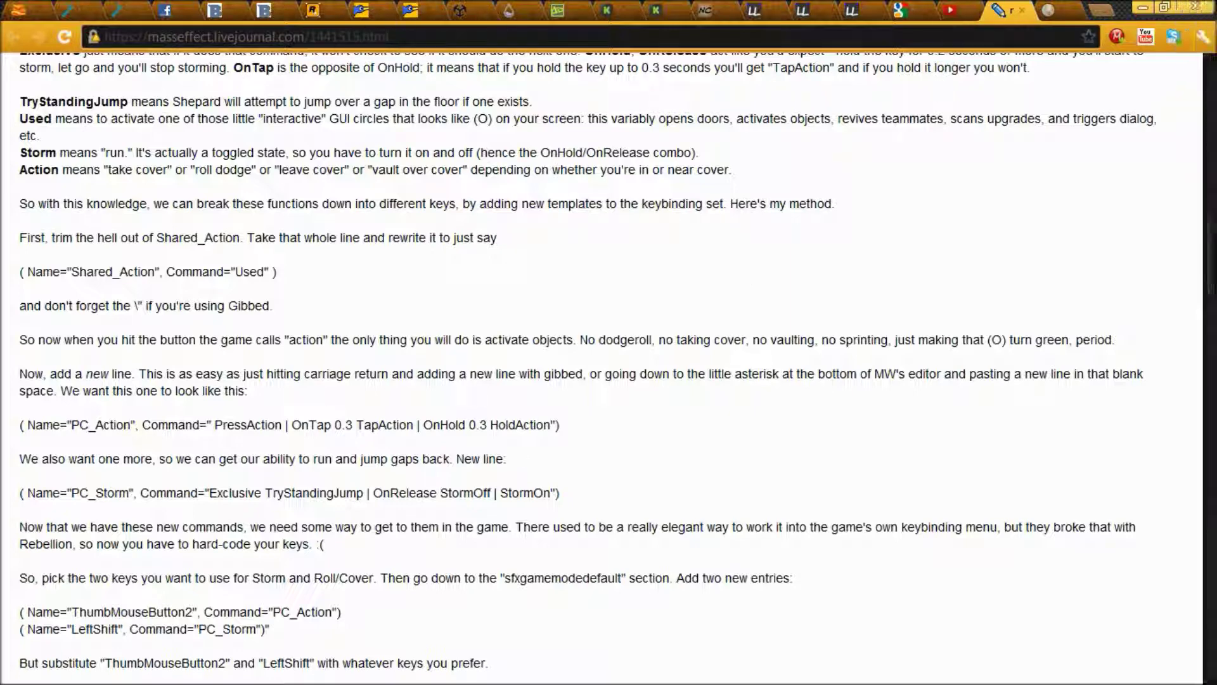
# Step: Highlight the guide's web address and review the ME3 Coalesced Utility download page at wenchy.net/me3-coalesced-utility
pyautogui.doubleClick(378, 37)
pyautogui.tripleClick(565, 39)
pyautogui.hotkey('ctrl', 'Tab')
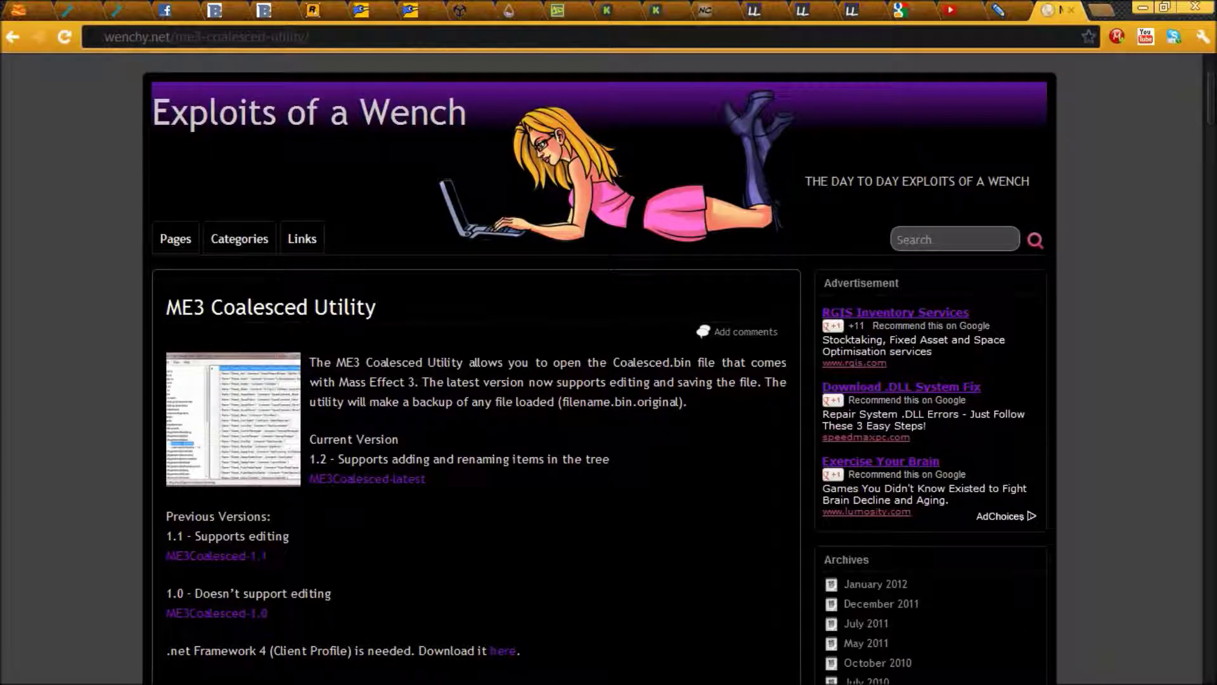
pyautogui.hotkey('ctrl', 'l')
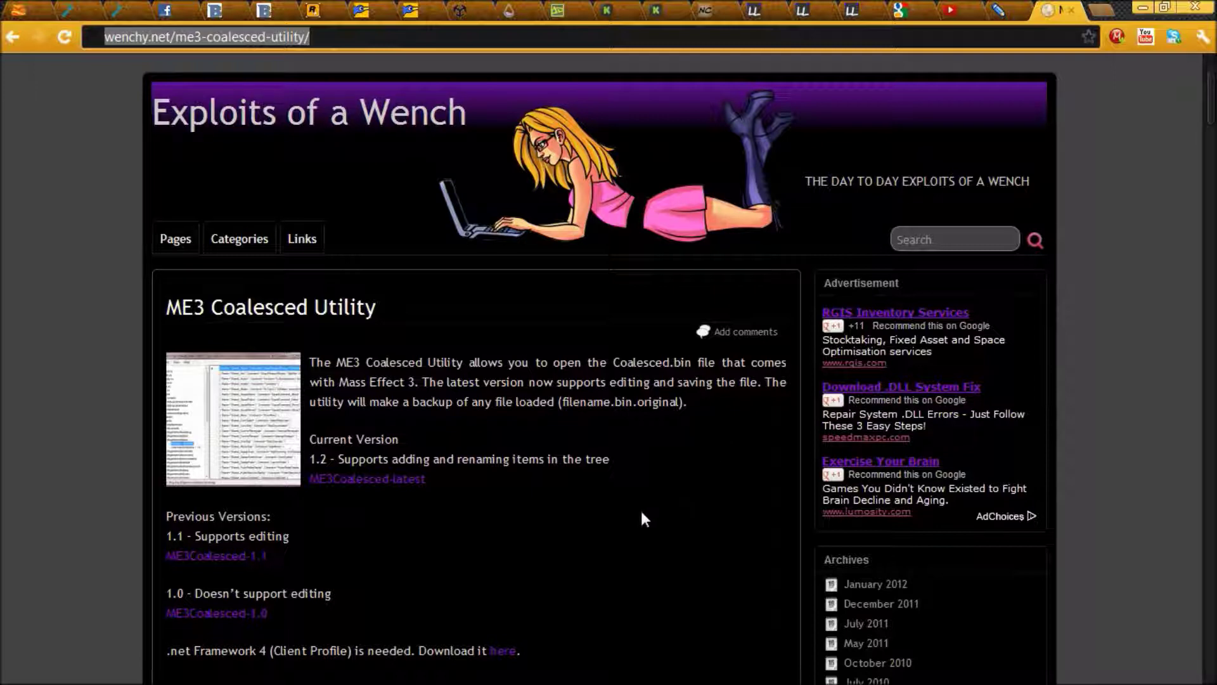
pyautogui.scroll(-2, 549, 408)
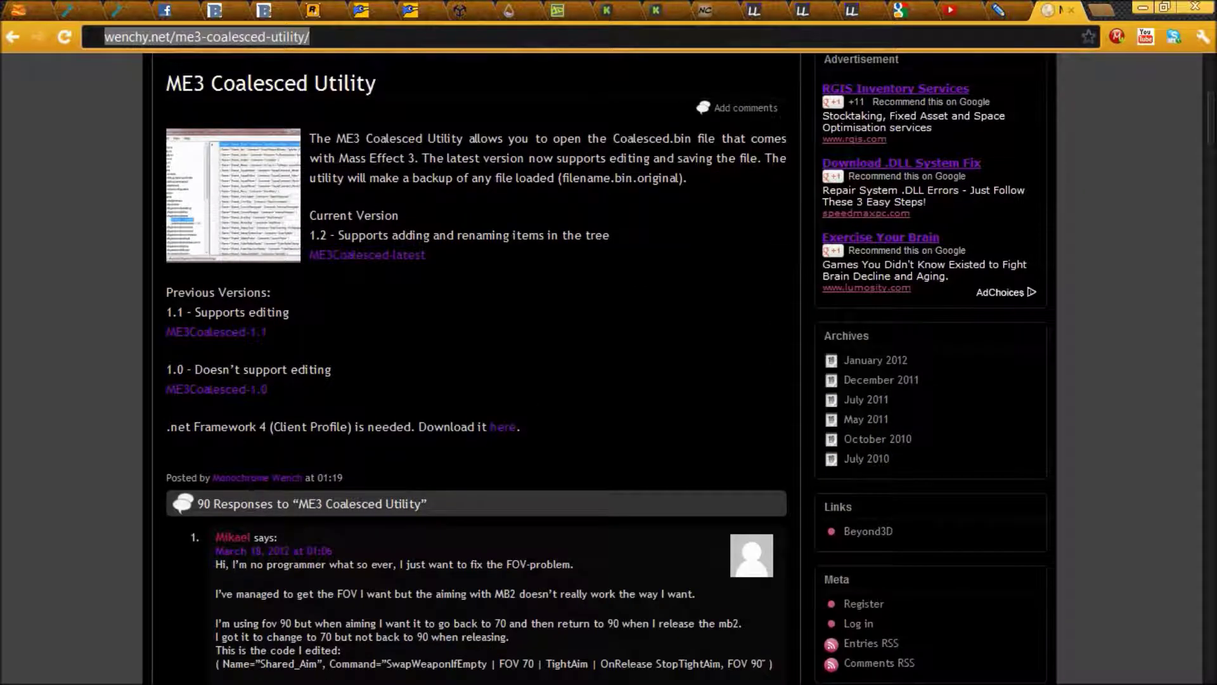
pyautogui.scroll(2, 578, 424)
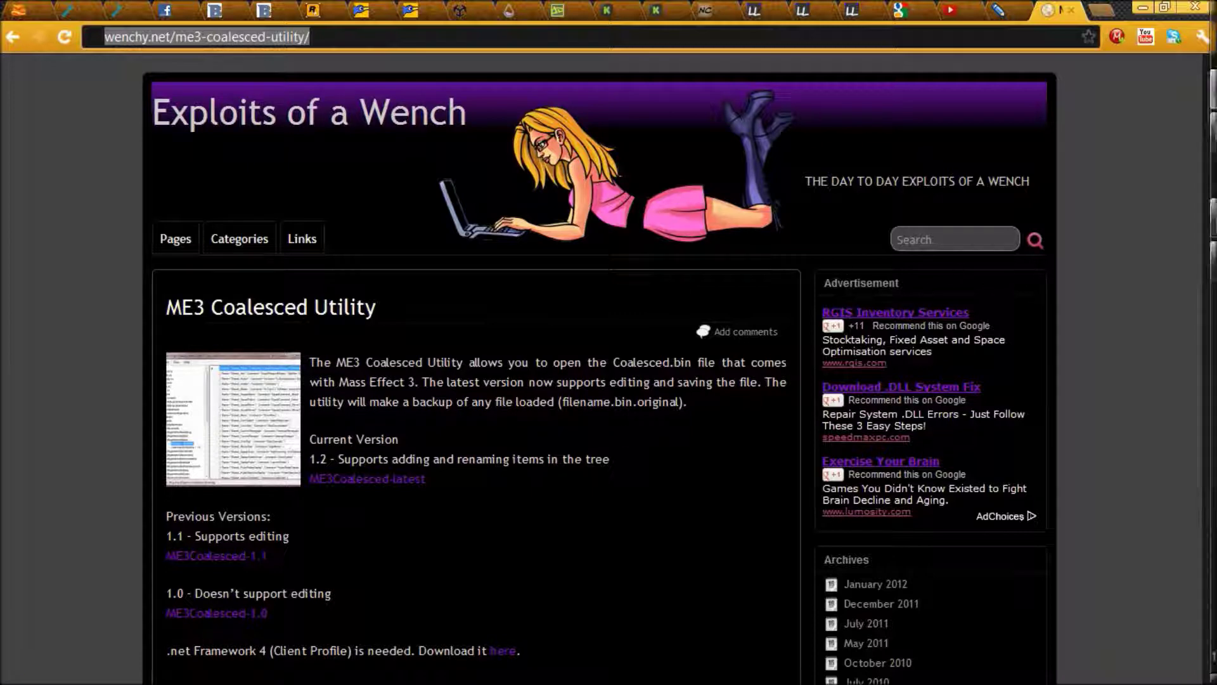
# Step: Launch ME3Coalesced.exe from the Coalesced folder and bring up its dialog for opening a Coalesced.bin file
pyautogui.moveTo(1216, 156)
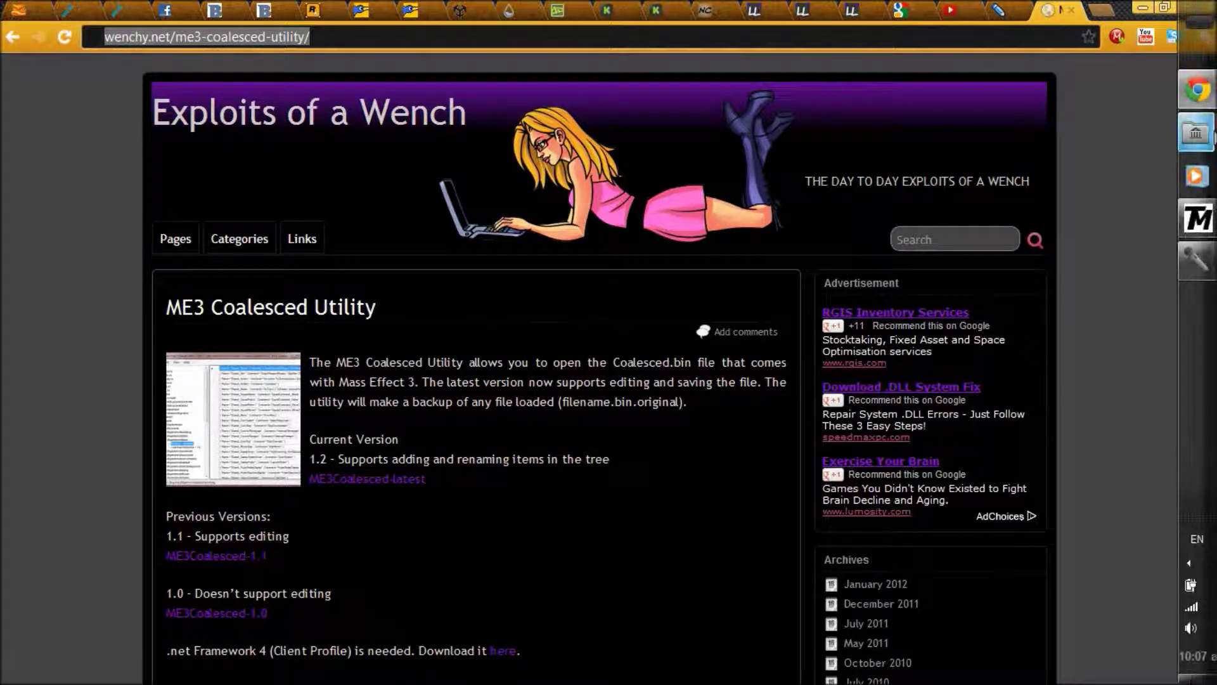
pyautogui.moveTo(1196, 133)
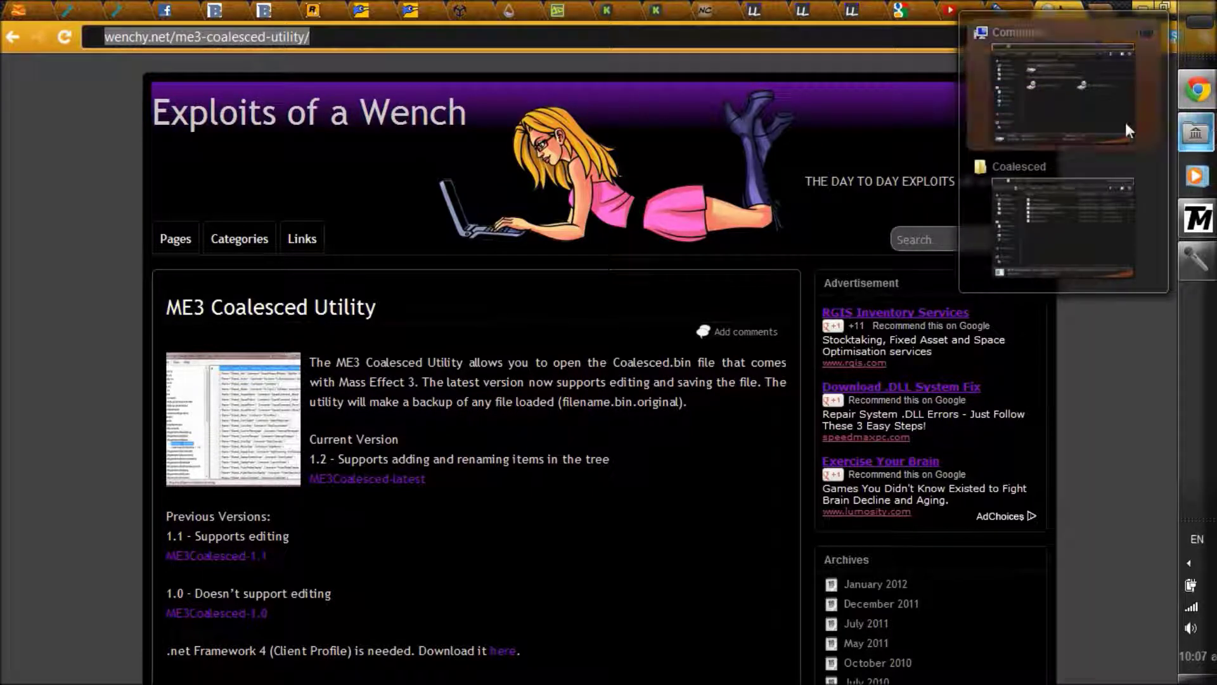
pyautogui.click(1097, 212)
pyautogui.moveTo(417, 256); pyautogui.dragTo(773, 135)
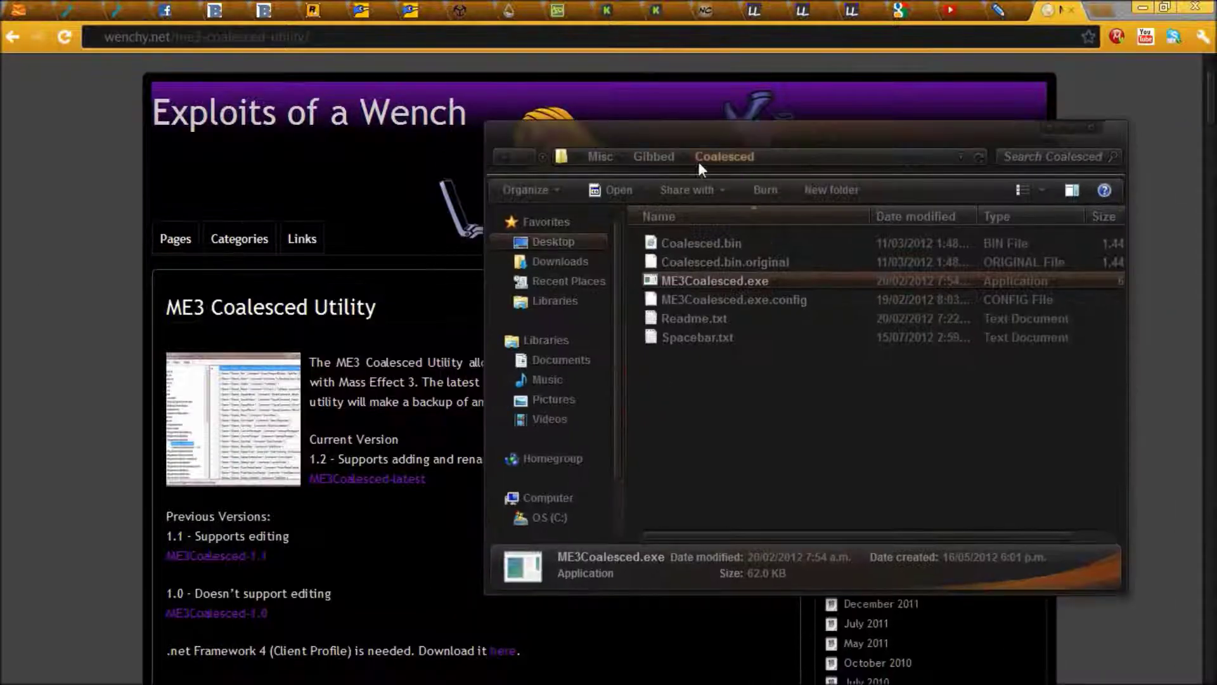
pyautogui.doubleClick(703, 283)
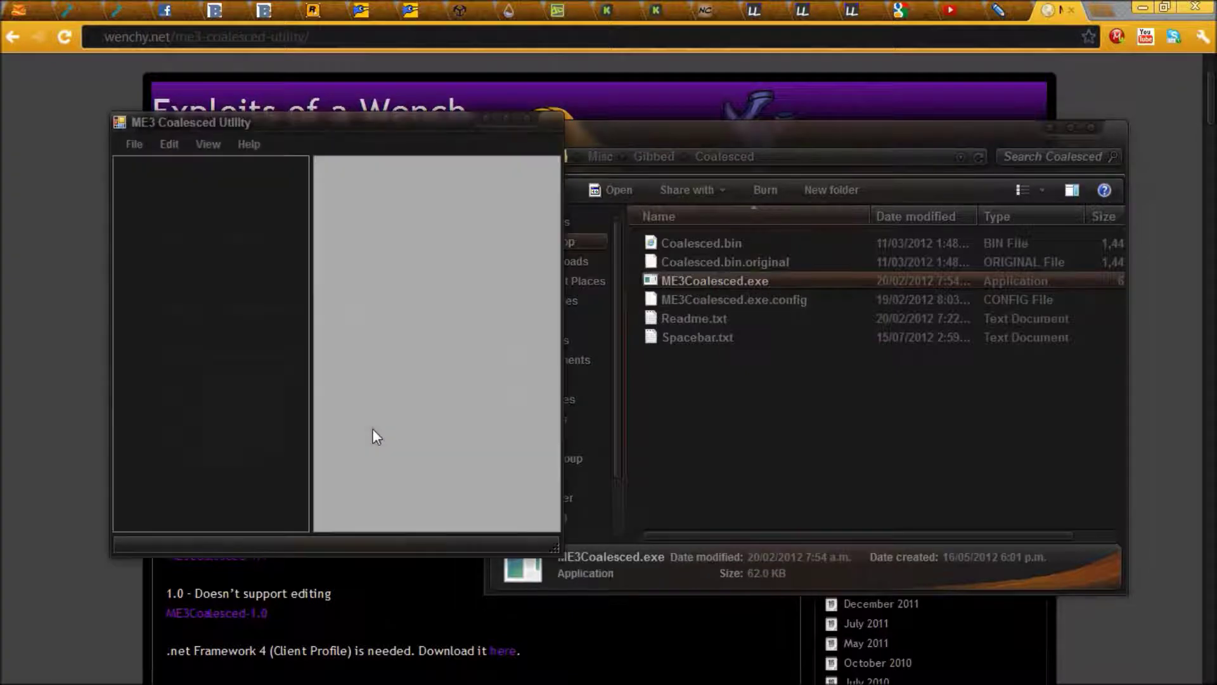
pyautogui.moveTo(337, 131); pyautogui.dragTo(734, 186)
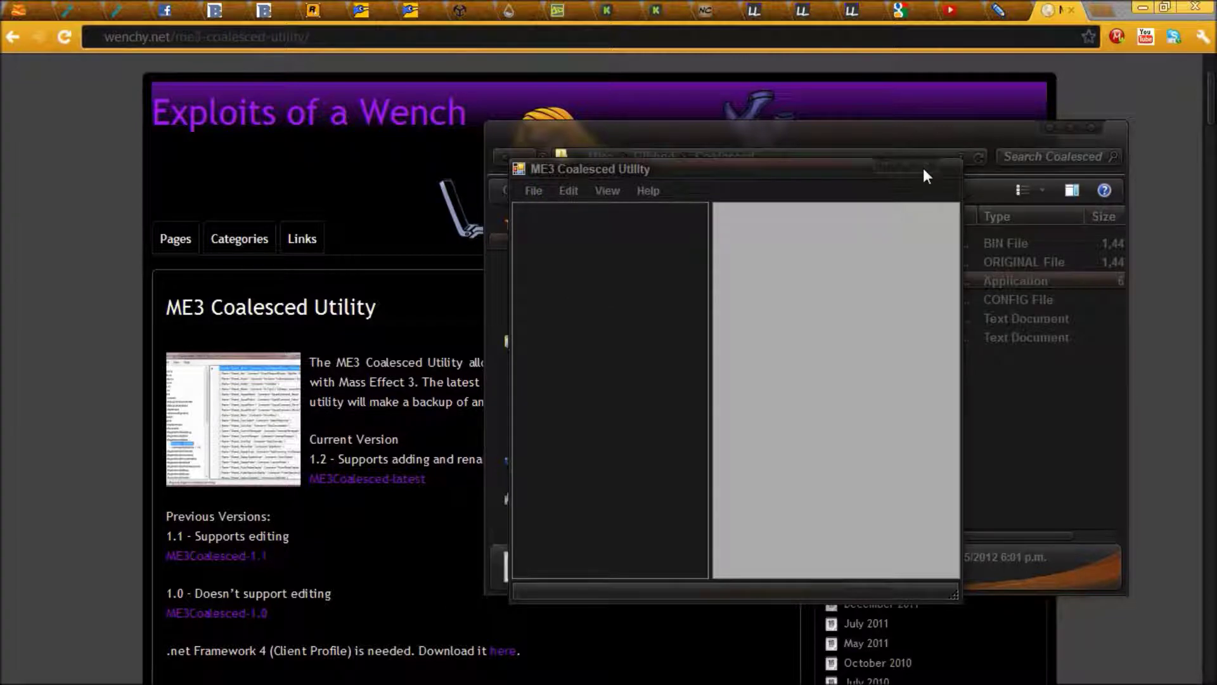
pyautogui.click(536, 192)
pyautogui.click(590, 210)
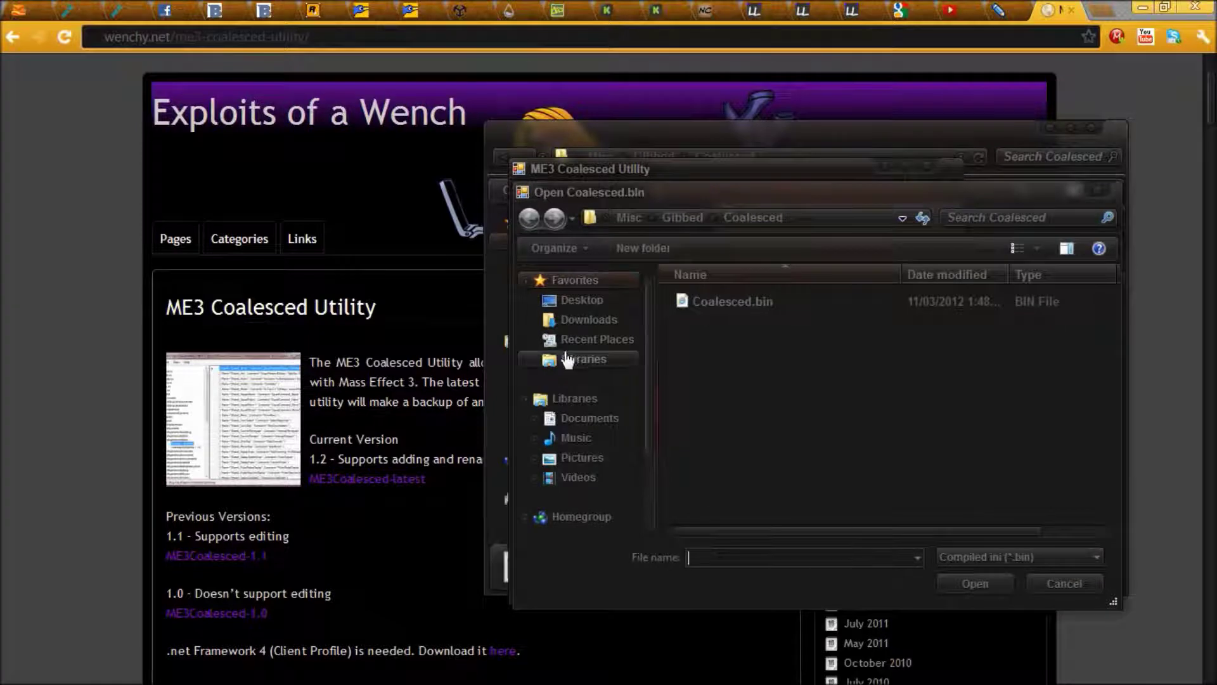
# Step: Browse to the game's Coalesced.bin location on C: under Program Files (x86)\Origin Games\Mass Effect 3\BIOGame\CookedPCConsole
pyautogui.moveTo(644, 355); pyautogui.dragTo(606, 454)
pyautogui.click(597, 475)
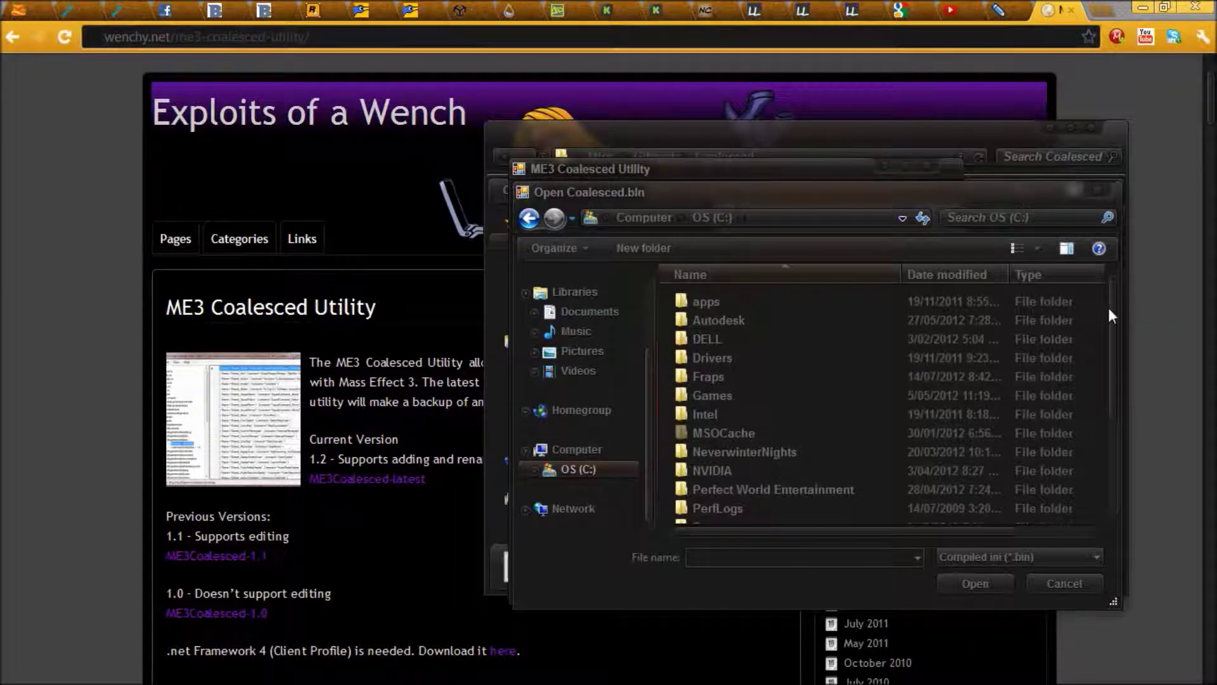
pyautogui.scroll(-4, 838, 423)
pyautogui.doubleClick(830, 418)
pyautogui.scroll(-10, 915, 312)
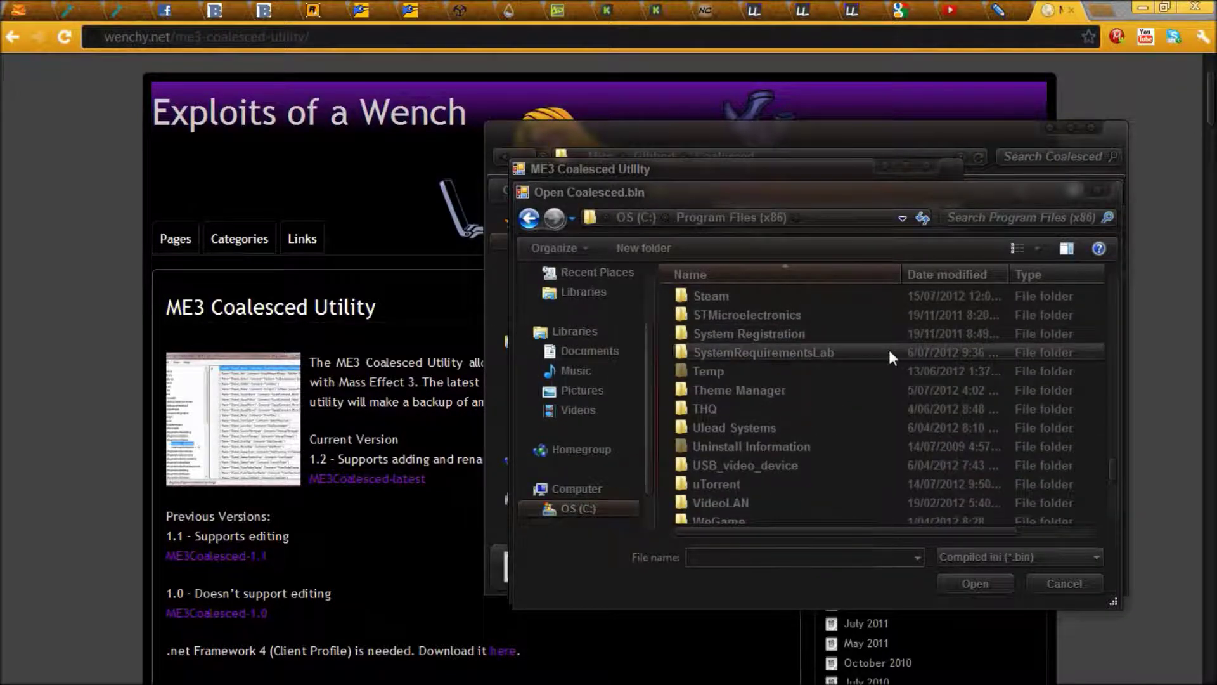
pyautogui.scroll(7, 888, 349)
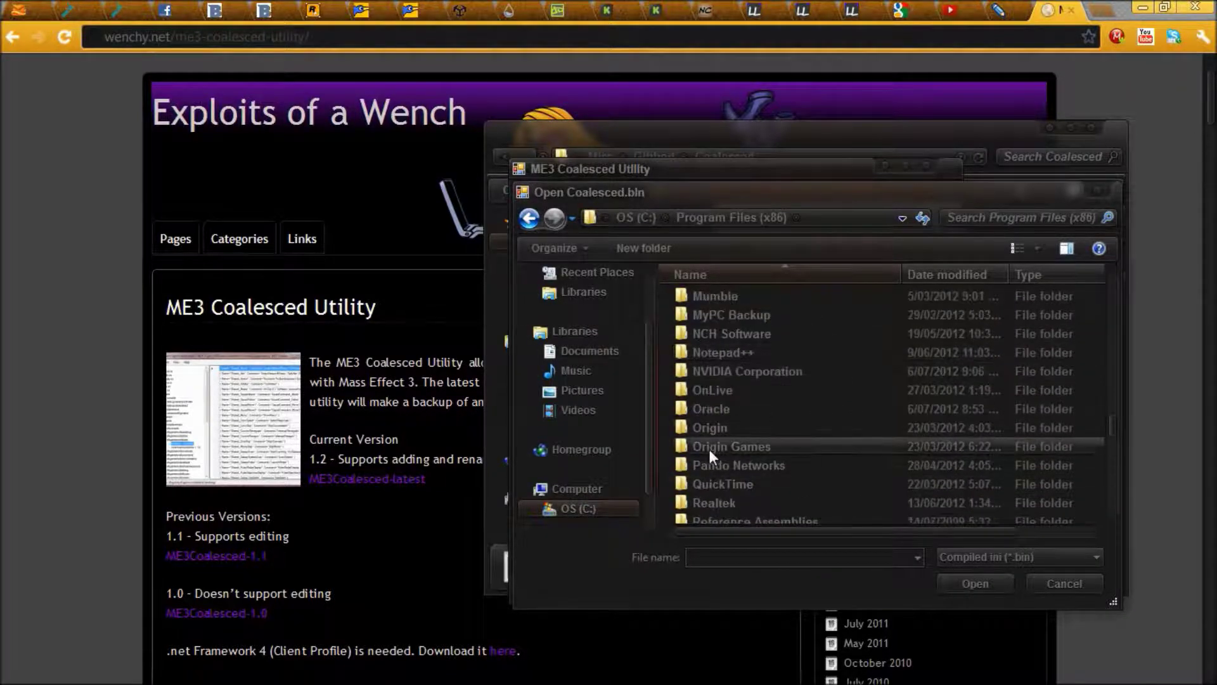
pyautogui.doubleClick(709, 448)
pyautogui.doubleClick(705, 301)
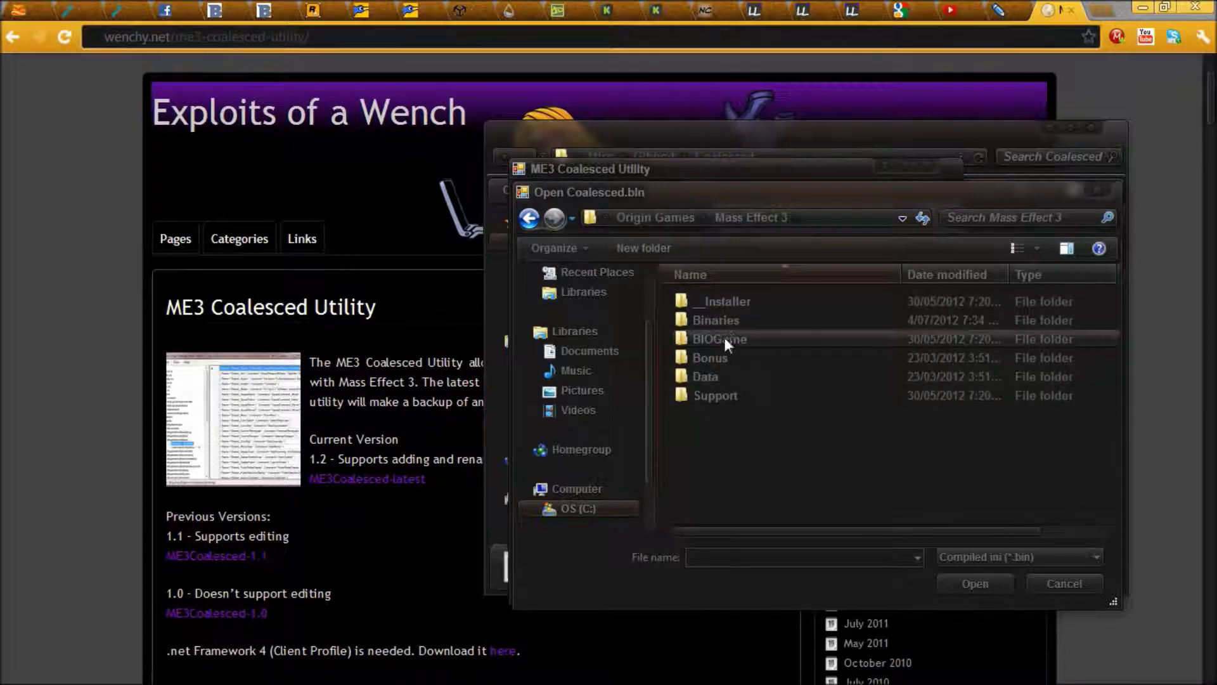
pyautogui.doubleClick(785, 331)
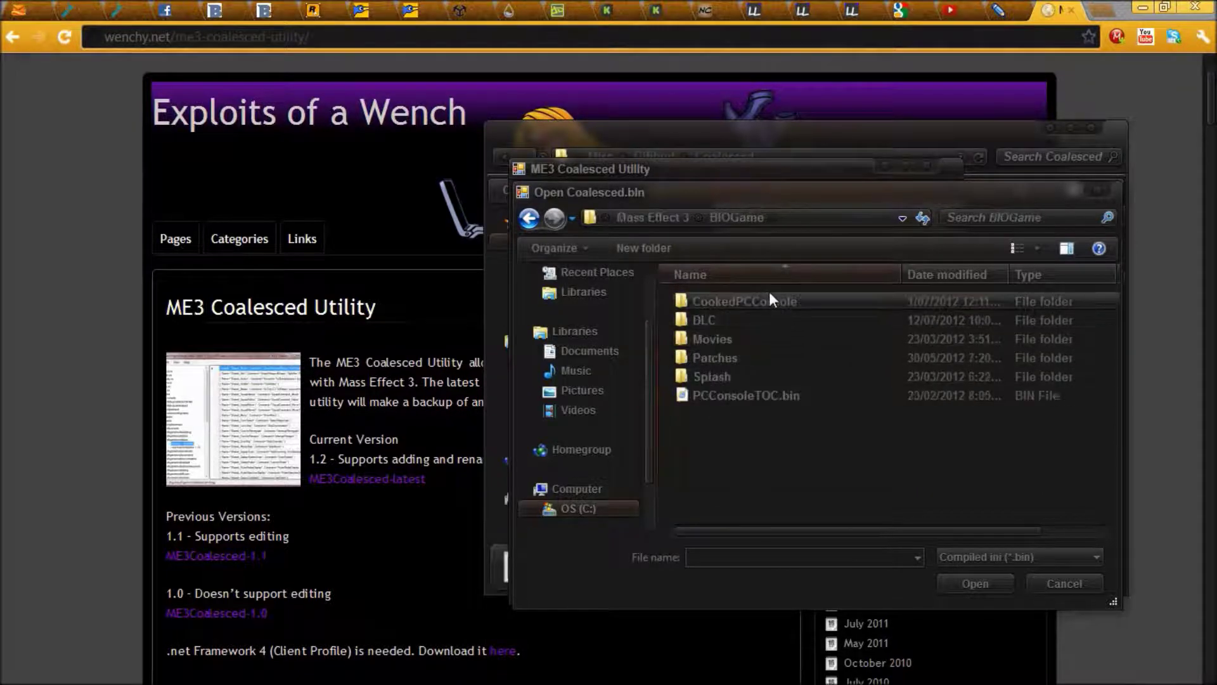
pyautogui.doubleClick(762, 298)
pyautogui.click(1014, 217)
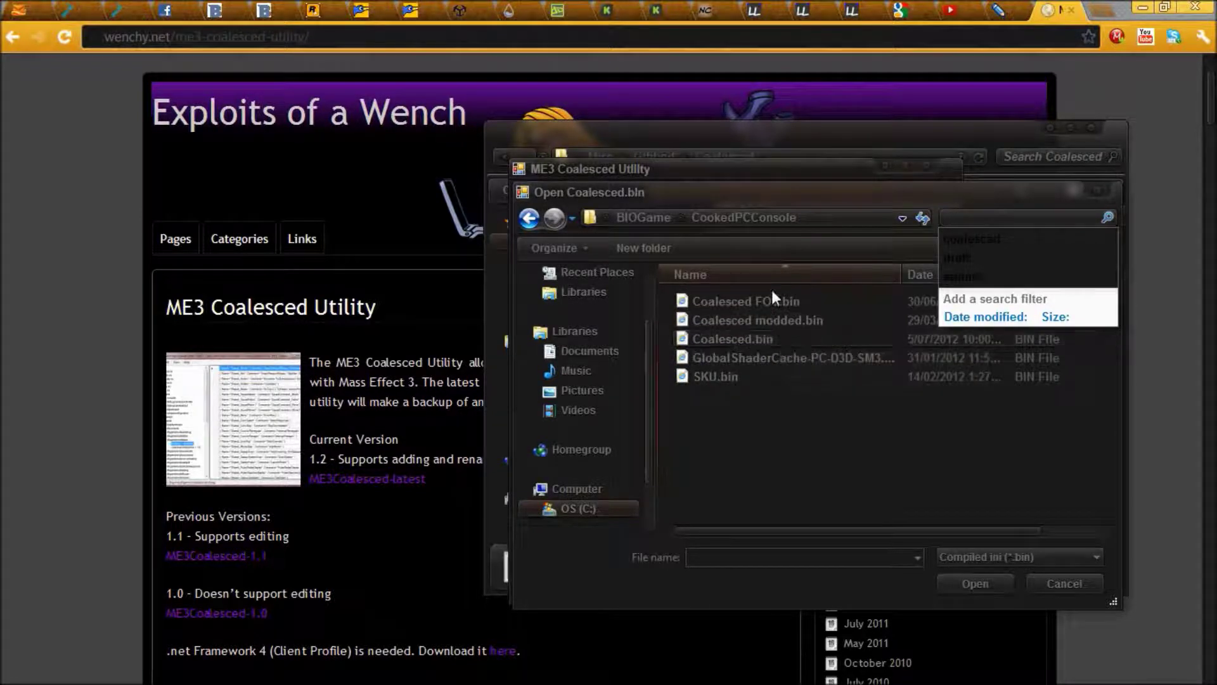
pyautogui.click(788, 333)
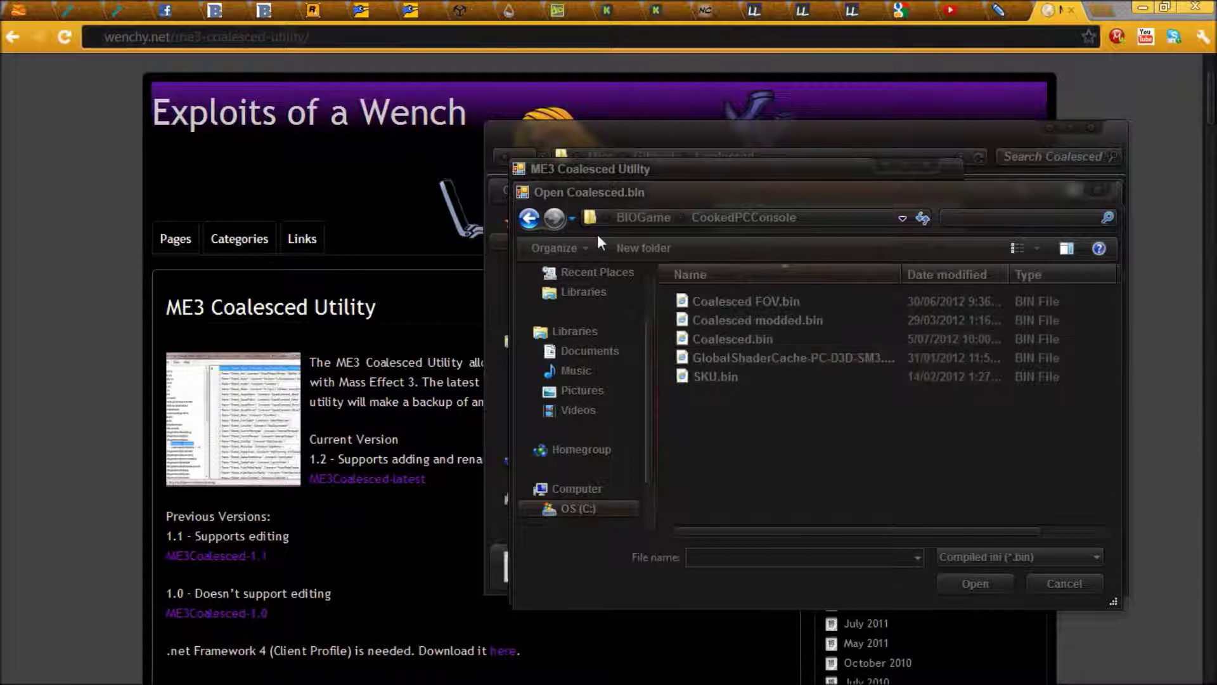
# Step: Return to the Misc\Gibbed\Coalesced folder and open its Coalesced.bin copy in the utility
pyautogui.click(540, 221)
pyautogui.click(540, 221)
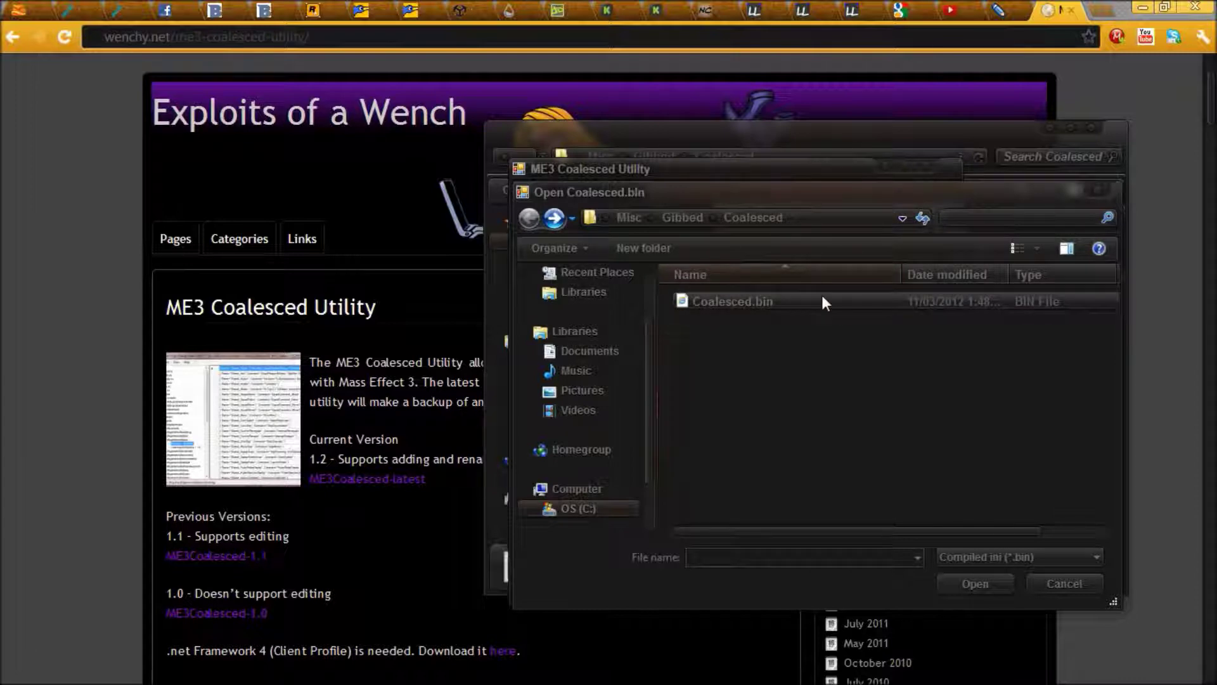
pyautogui.doubleClick(768, 299)
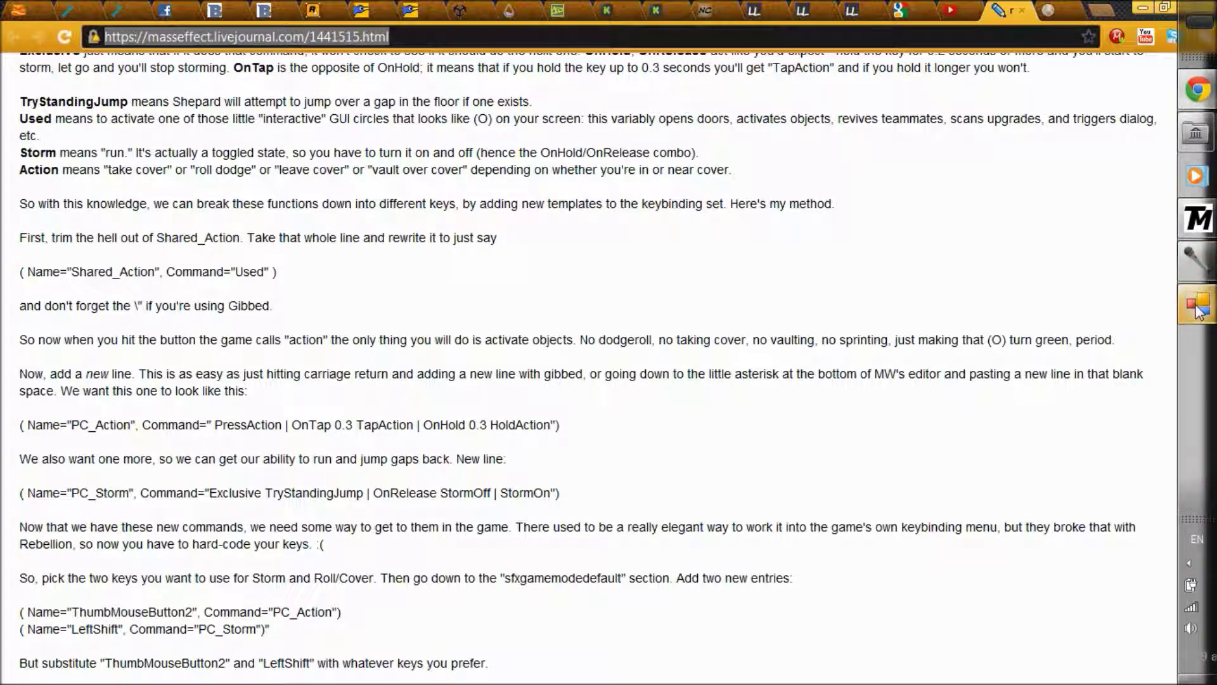
# Step: Recheck the guide's instructions and display the bindings entry under bioinput.ini > sfxgame > sfxgamemodebase in the ME3 Coalesced Utility
pyautogui.moveTo(1196, 306)
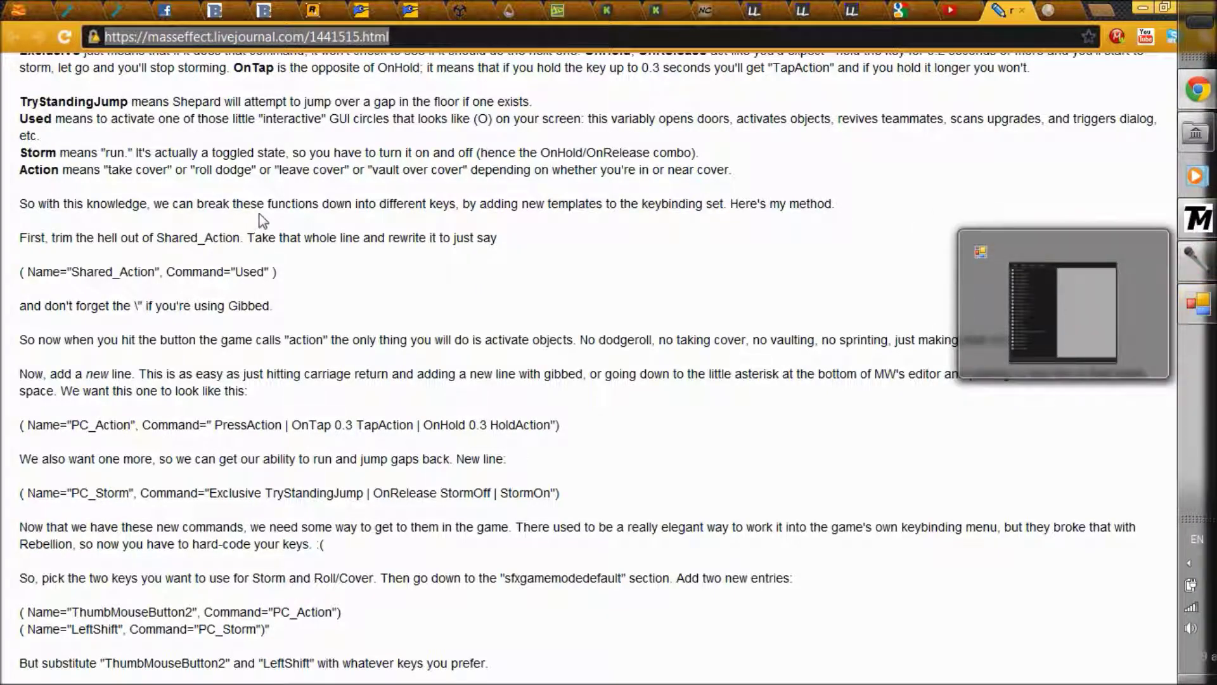
pyautogui.scroll(7, 594, 410)
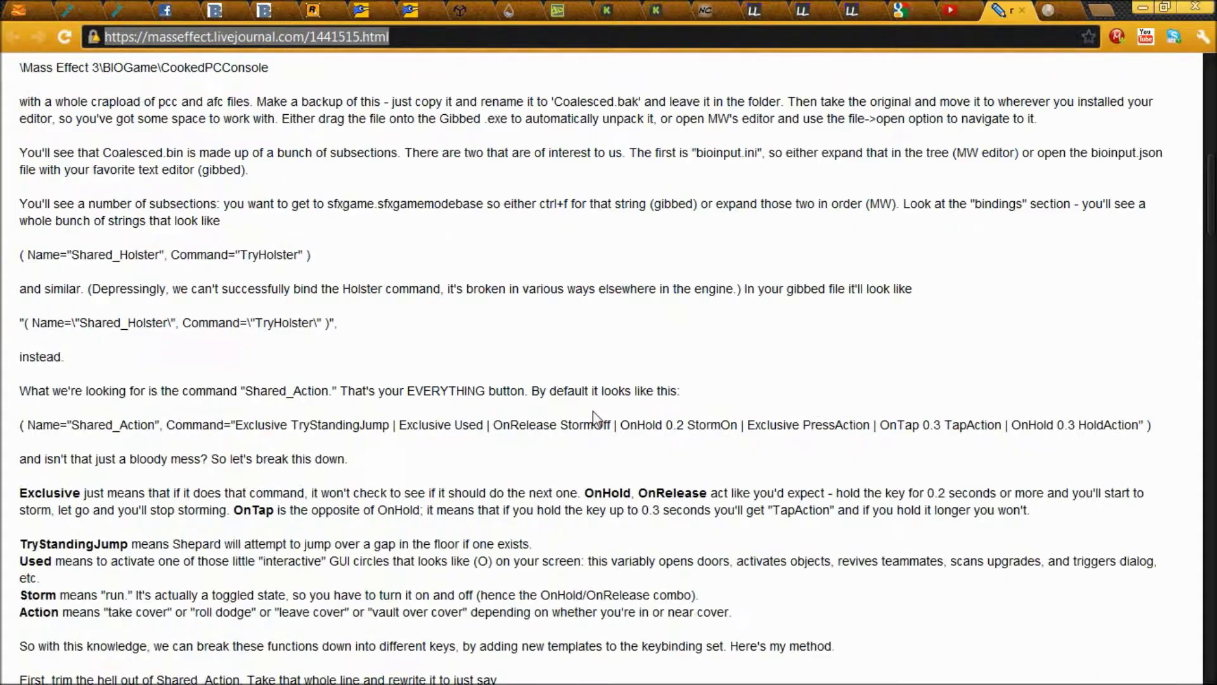
pyautogui.scroll(5, 594, 410)
pyautogui.scroll(-1, 595, 410)
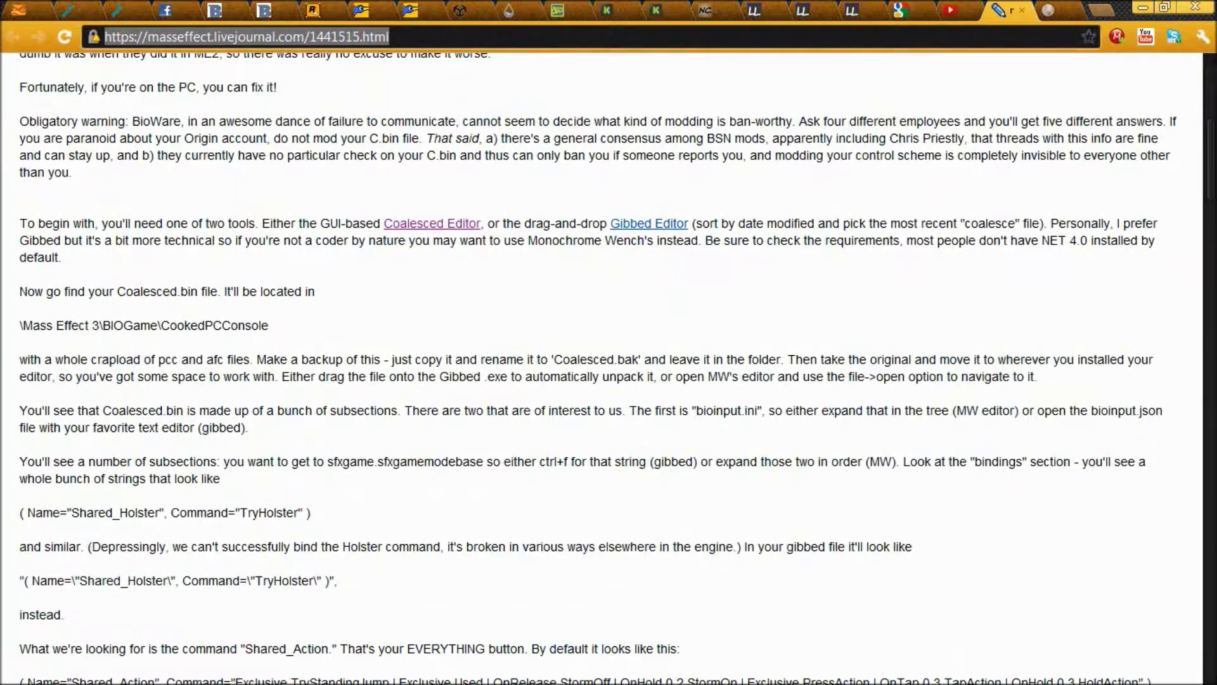
pyautogui.click(1198, 303)
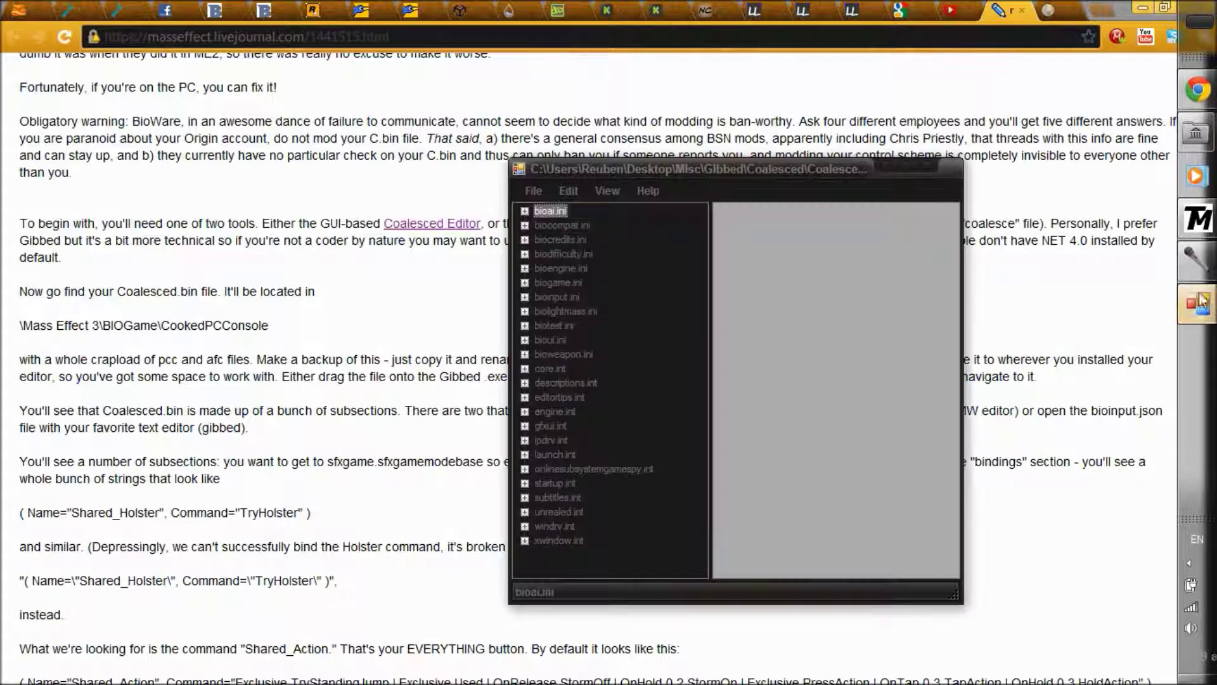
pyautogui.click(524, 297)
pyautogui.scroll(-3, 545, 345)
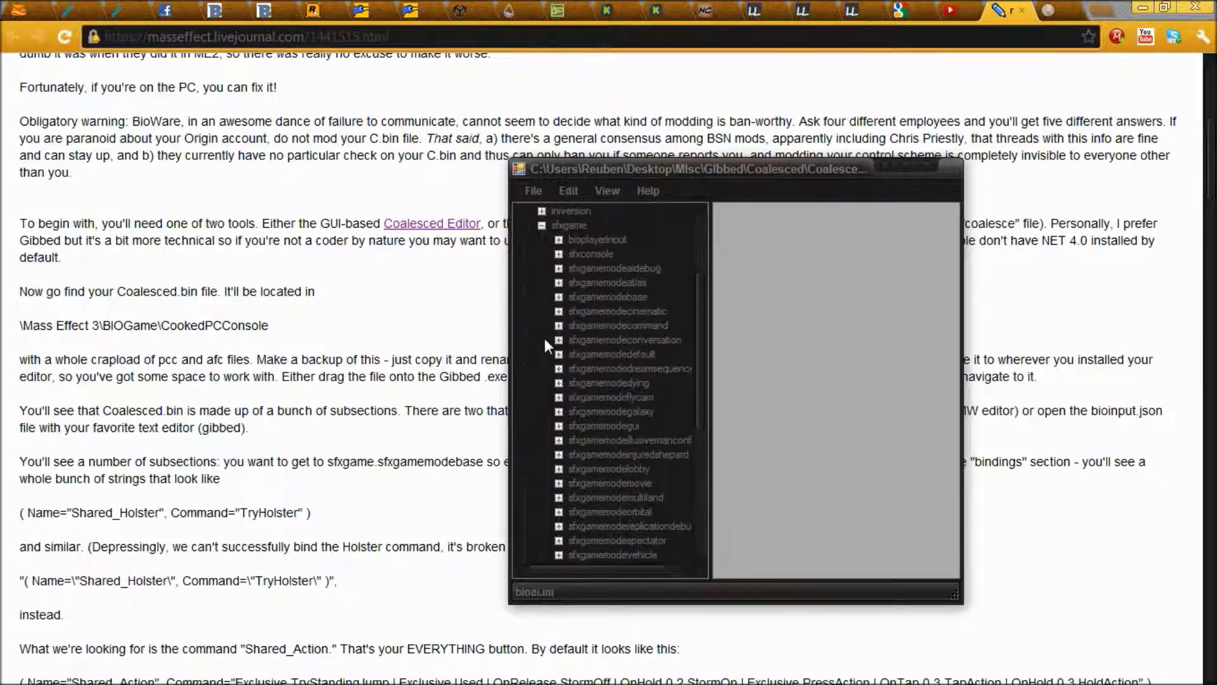
pyautogui.click(557, 297)
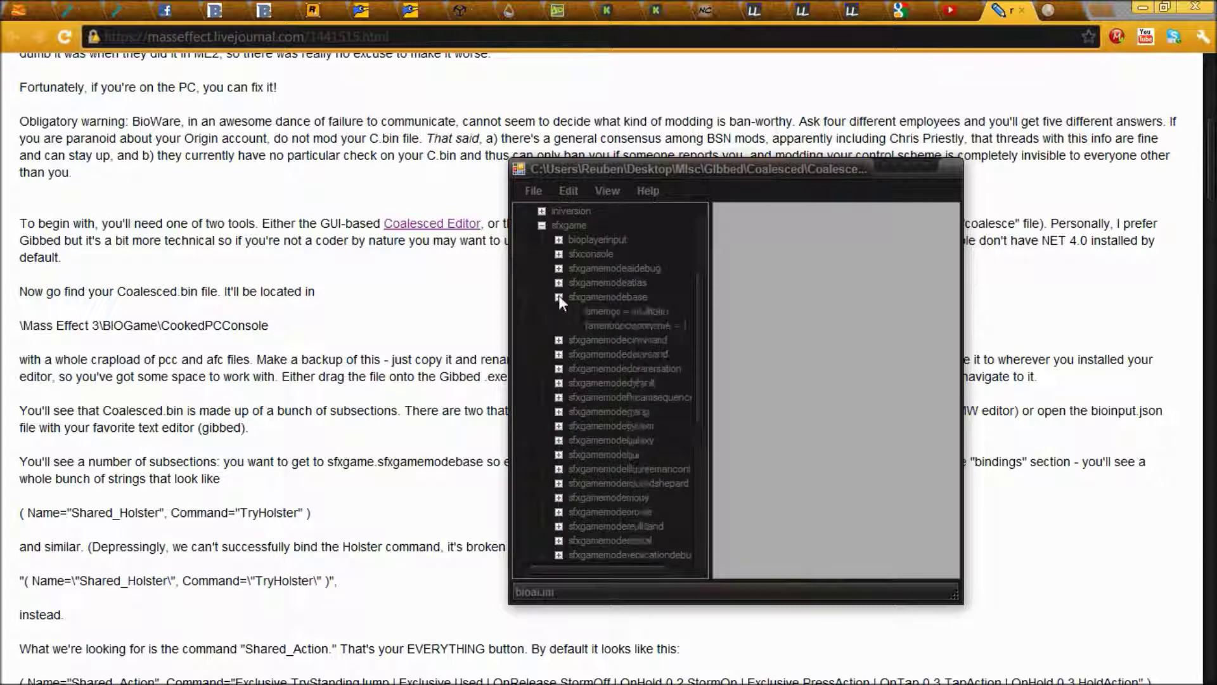
pyautogui.click(641, 311)
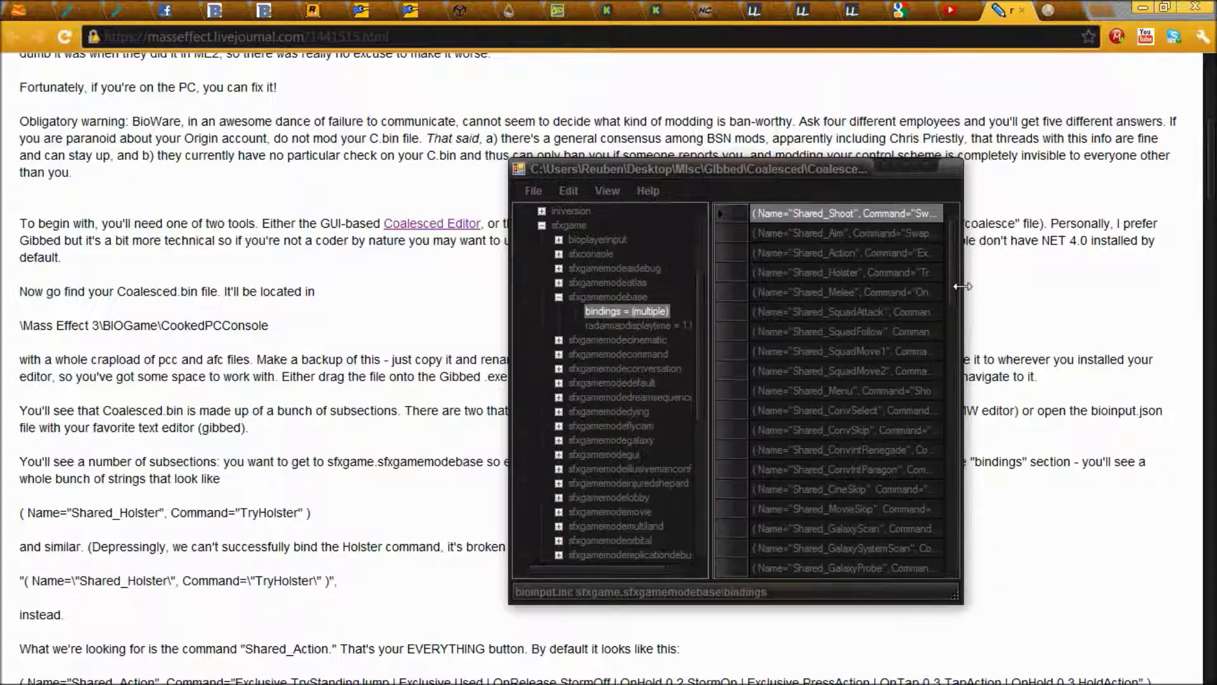
# Step: Replace the Shared_Action binding under sfxgamemodebase with the guide's line ( Name="Shared_Action", Command="Used" ), widening the utility window to read the entries
pyautogui.moveTo(962, 293); pyautogui.dragTo(1197, 298)
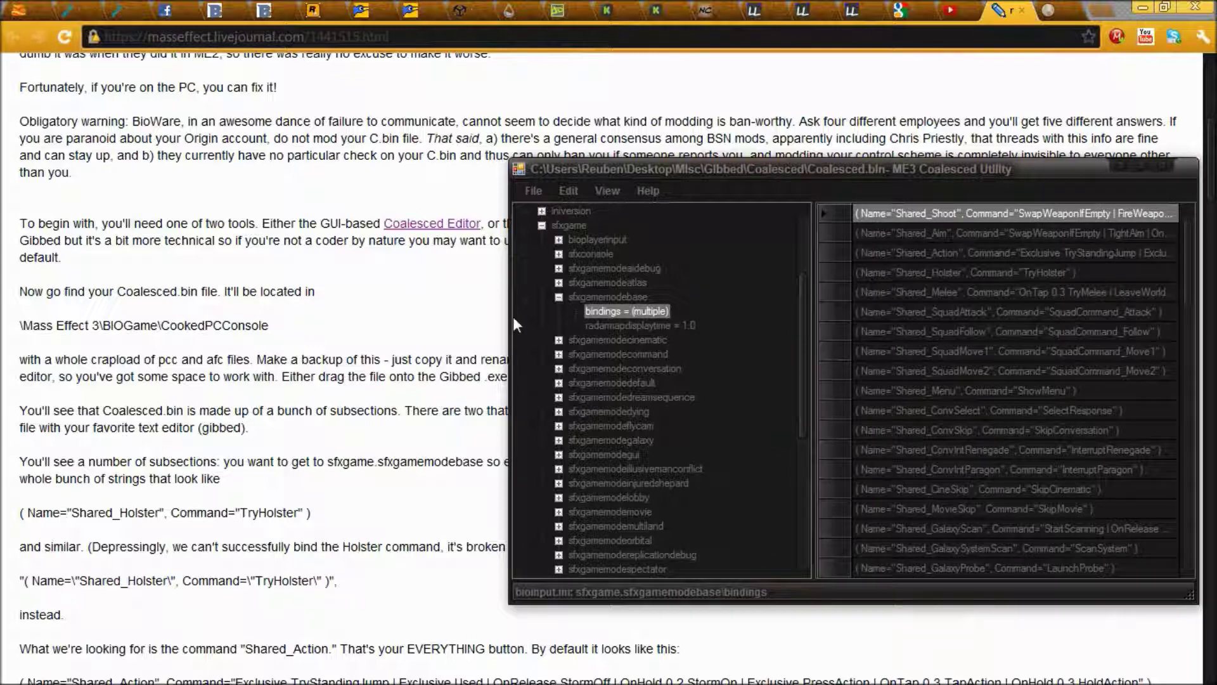
pyautogui.moveTo(510, 317); pyautogui.dragTo(250, 305)
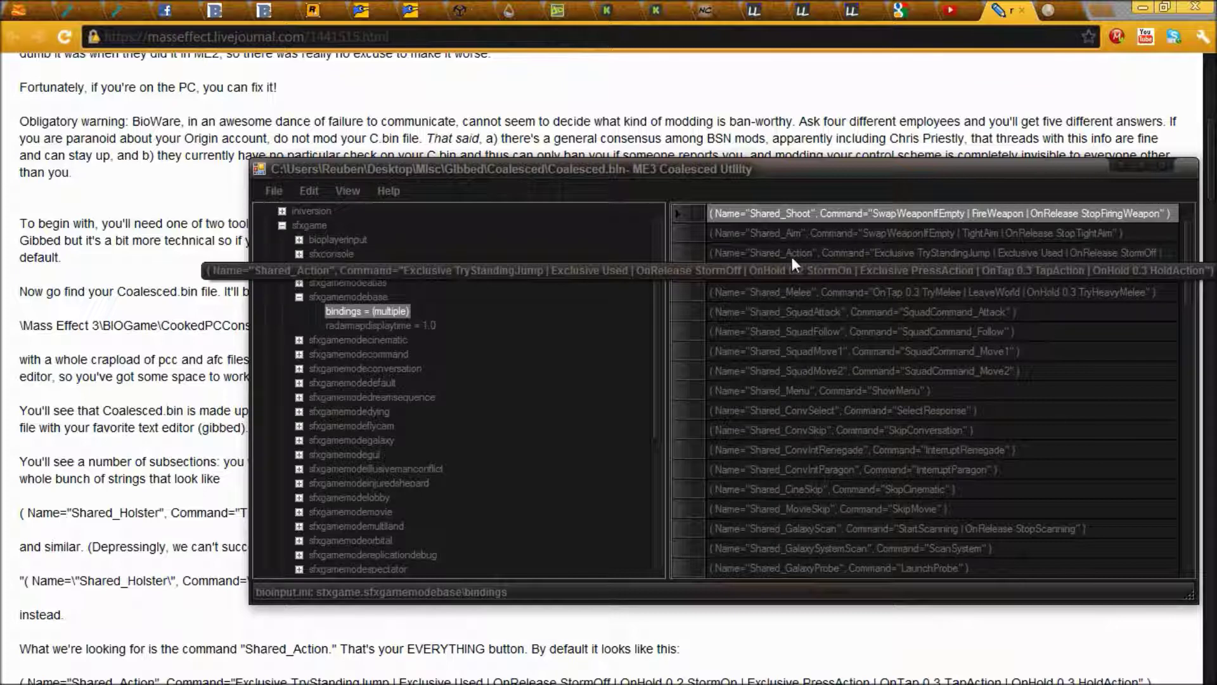
pyautogui.doubleClick(709, 253)
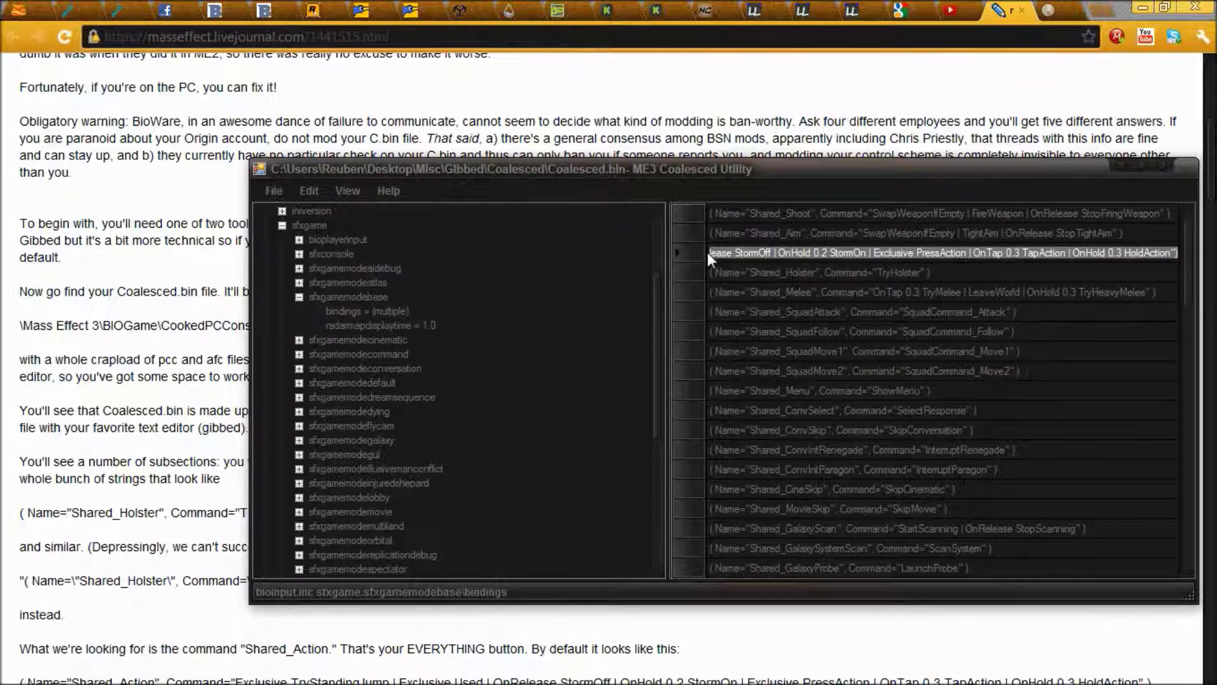
pyautogui.click(191, 408)
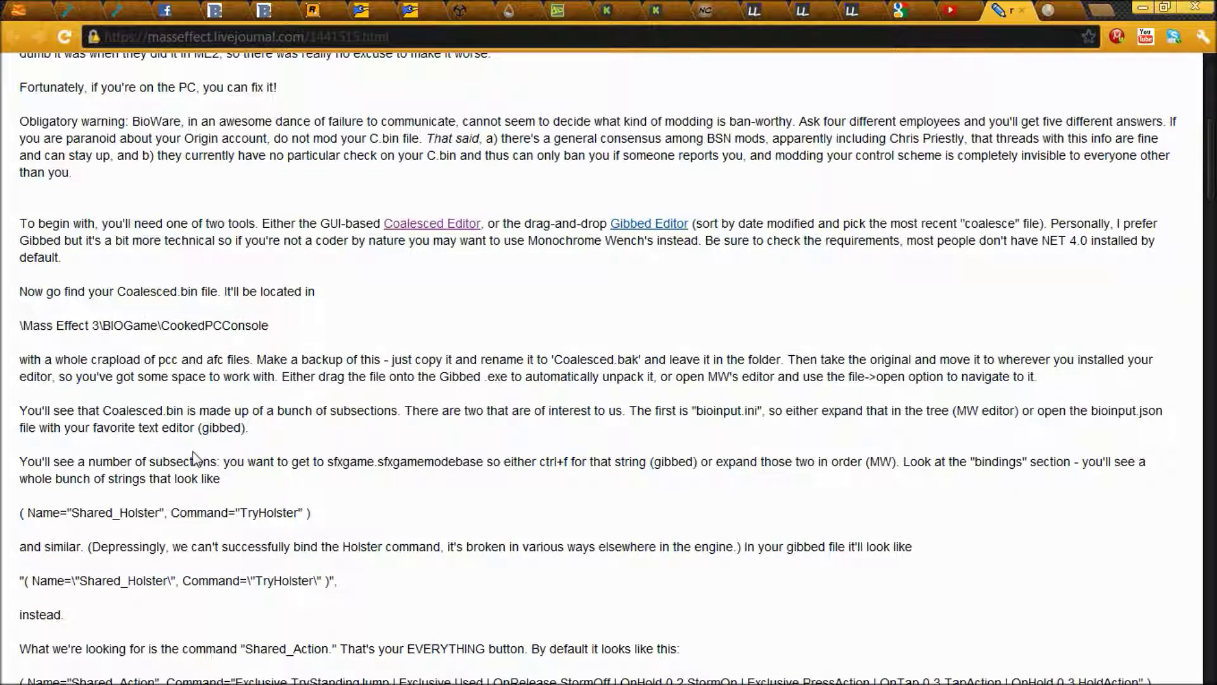
pyautogui.scroll(-4, 334, 439)
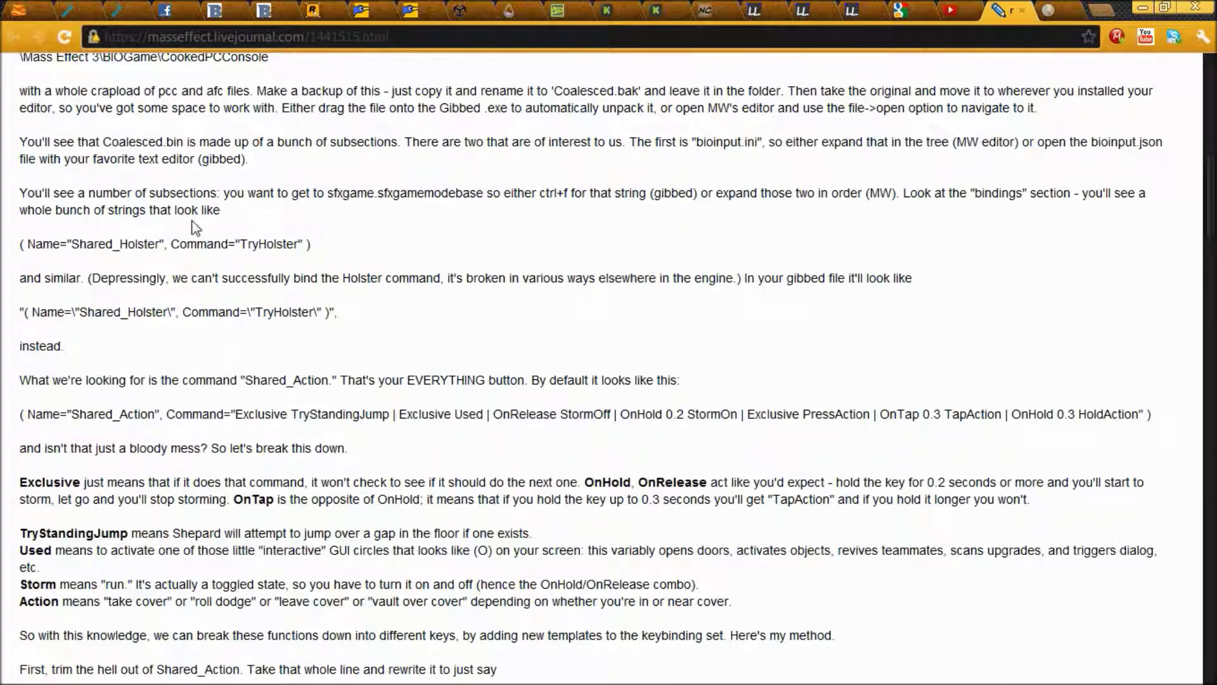
pyautogui.scroll(1, 197, 230)
pyautogui.scroll(-3, 203, 231)
pyautogui.scroll(-2, 220, 266)
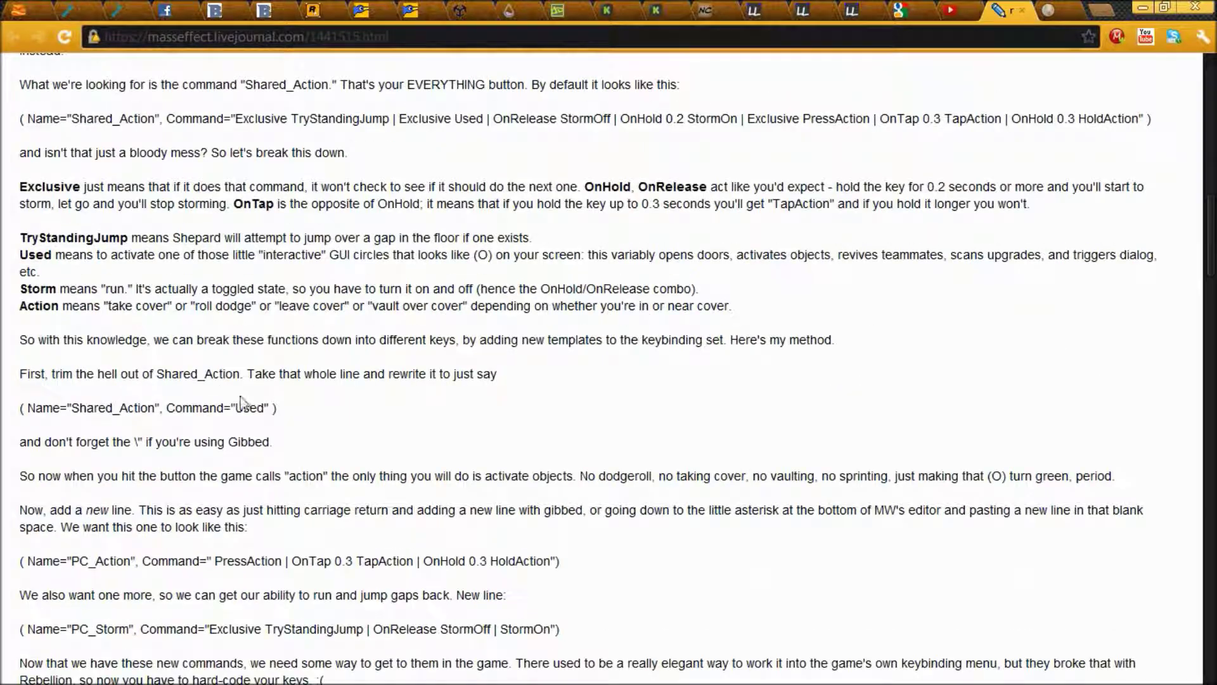
pyautogui.moveTo(293, 415); pyautogui.dragTo(3, 407)
pyautogui.hotkey('ctrl', 'c')
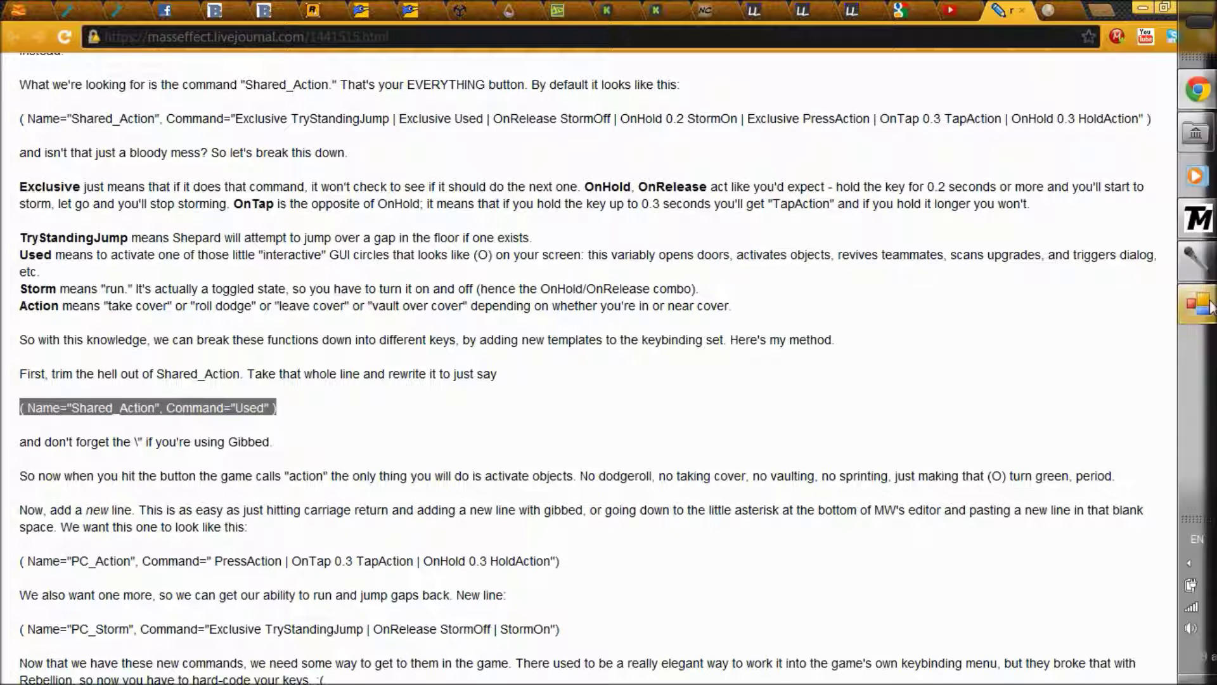
pyautogui.click(1197, 304)
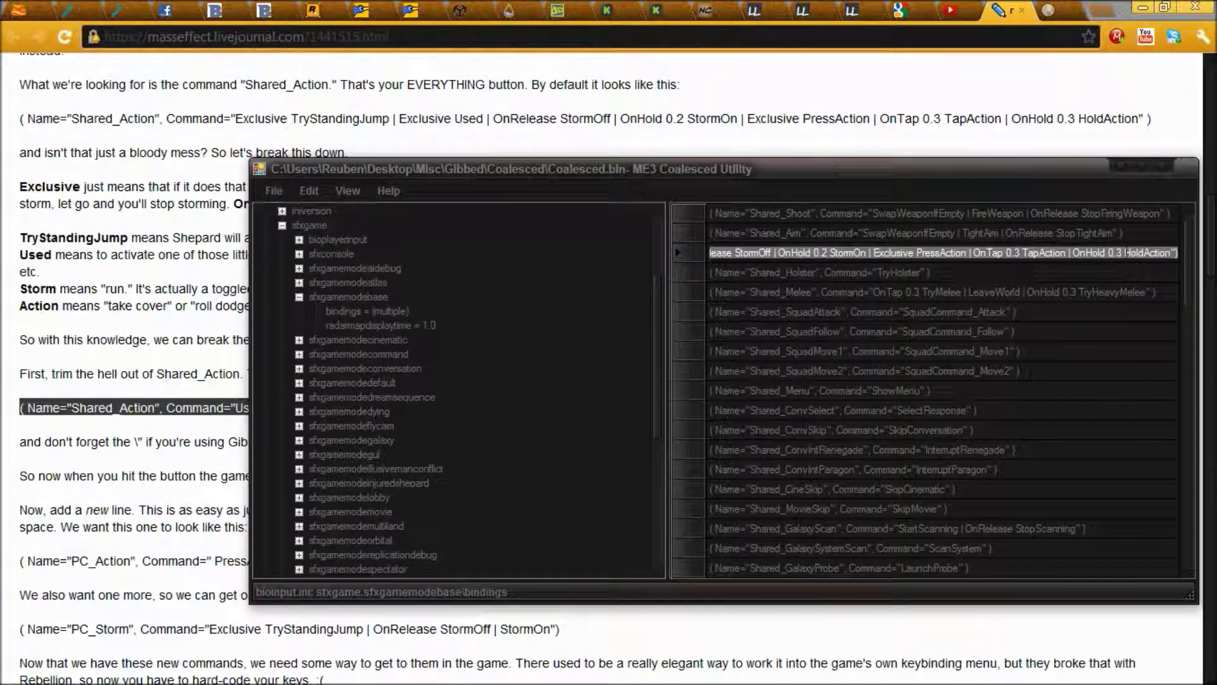
pyautogui.hotkey('ctrl', 'v')
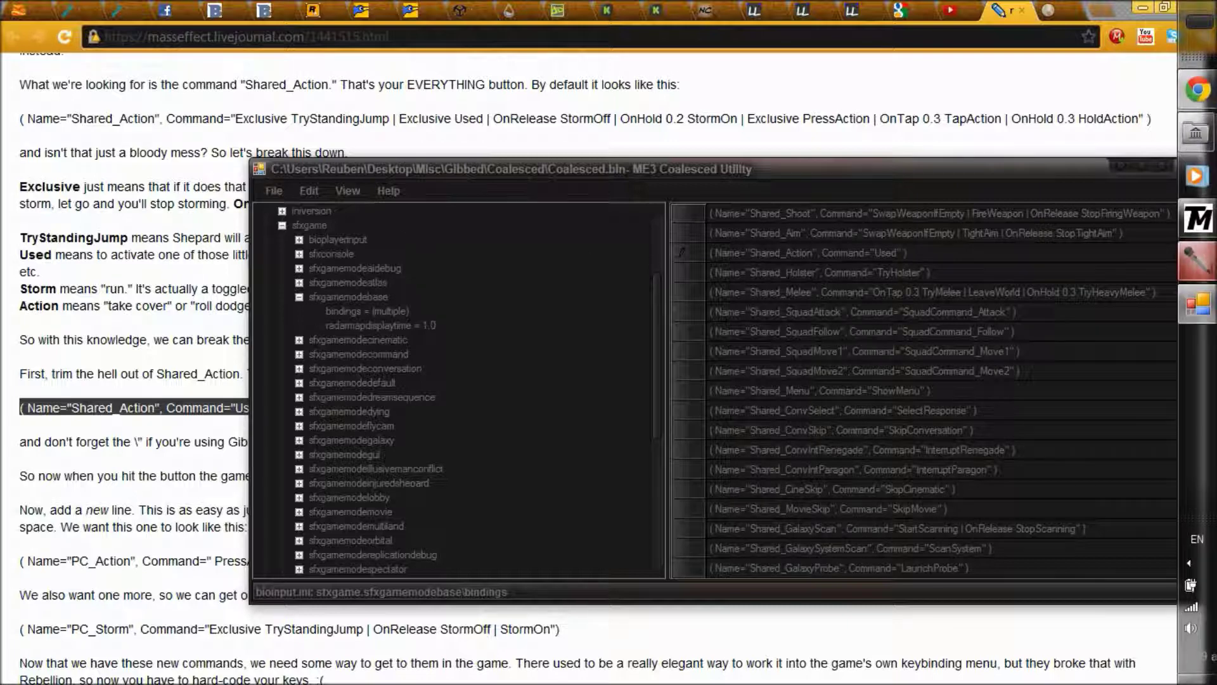
# Step: Append the guide's line ( Name="PC_Action", Command=" PressAction | OnTap 0.3 TapAction | OnHold 0.3 HoldAction") to the end of the sfxgamemodebase bindings
pyautogui.moveTo(1038, 167); pyautogui.dragTo(930, 137)
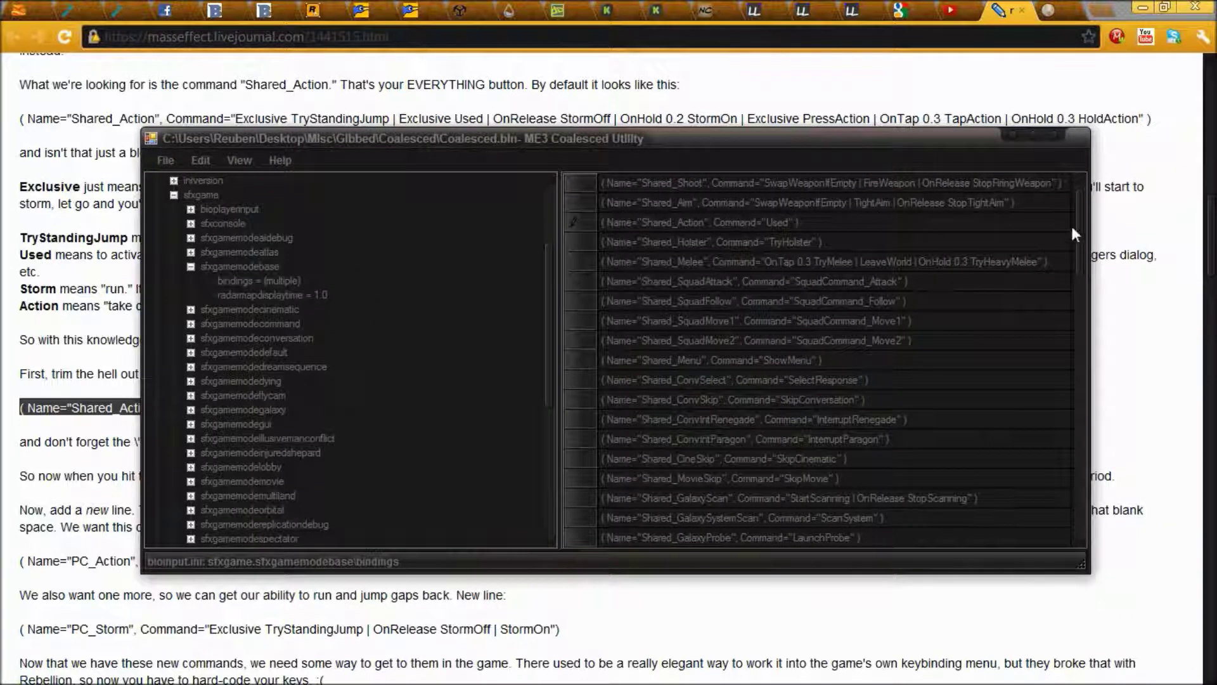
pyautogui.moveTo(1078, 221); pyautogui.dragTo(1096, 537)
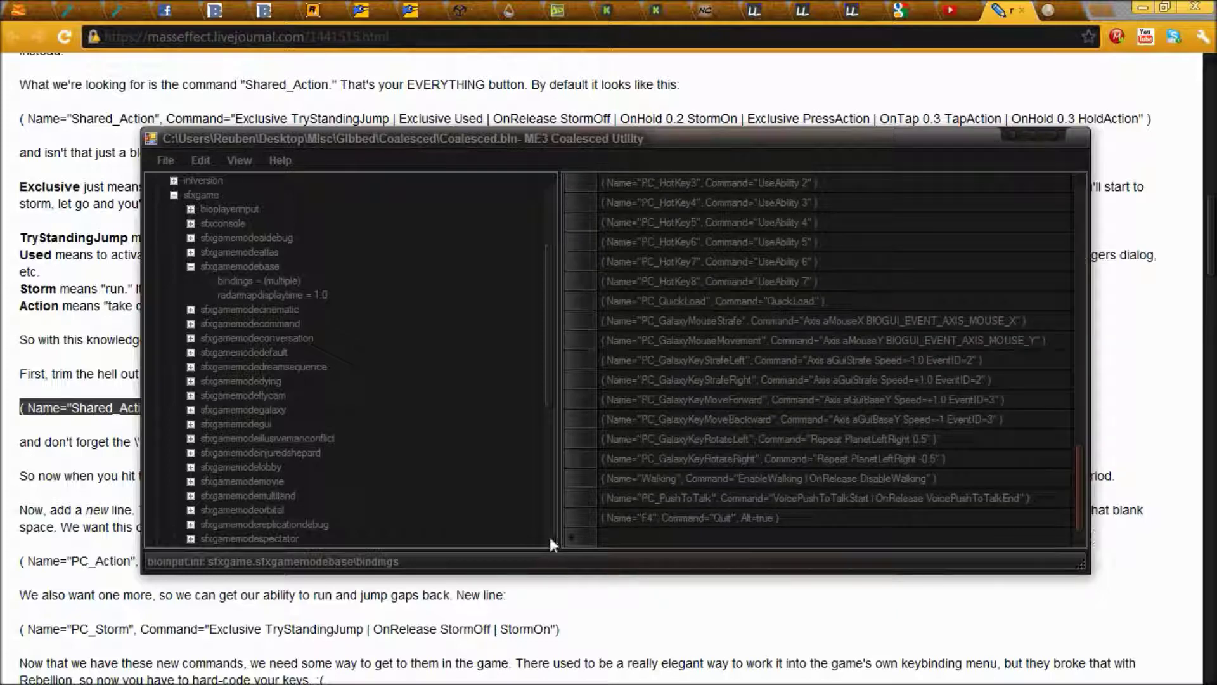
pyautogui.click(99, 480)
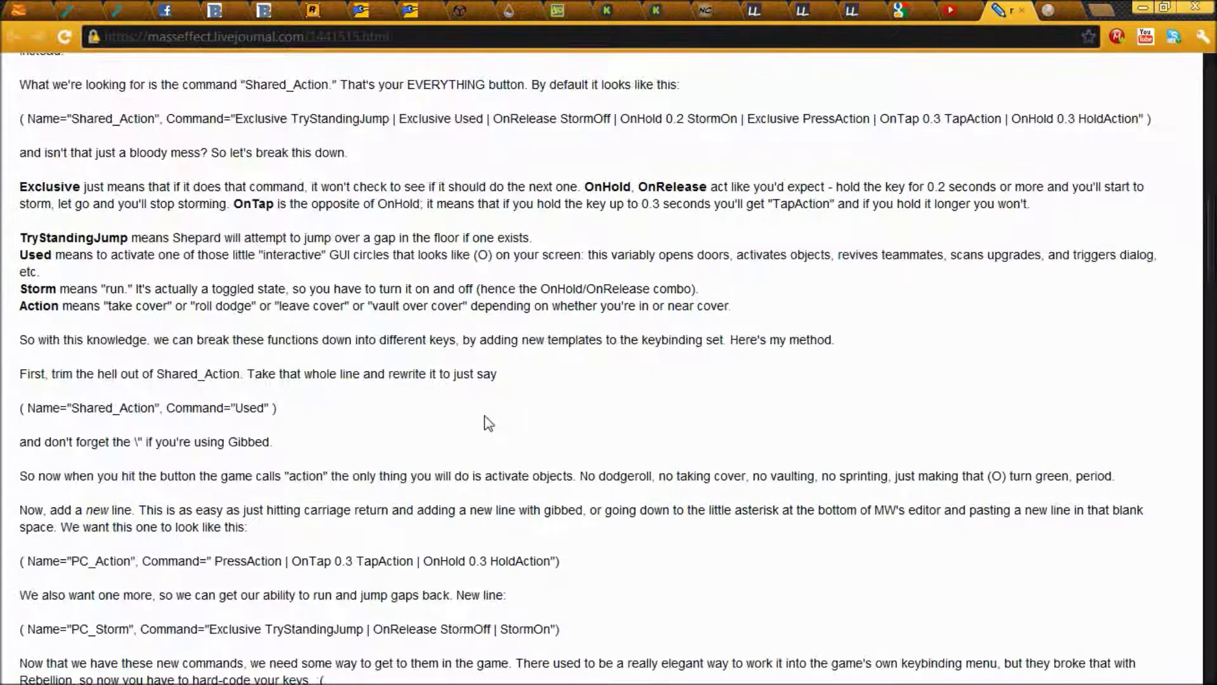
pyautogui.scroll(-2, 500, 418)
pyautogui.moveTo(576, 430); pyautogui.dragTo(22, 422)
pyautogui.click(1204, 311)
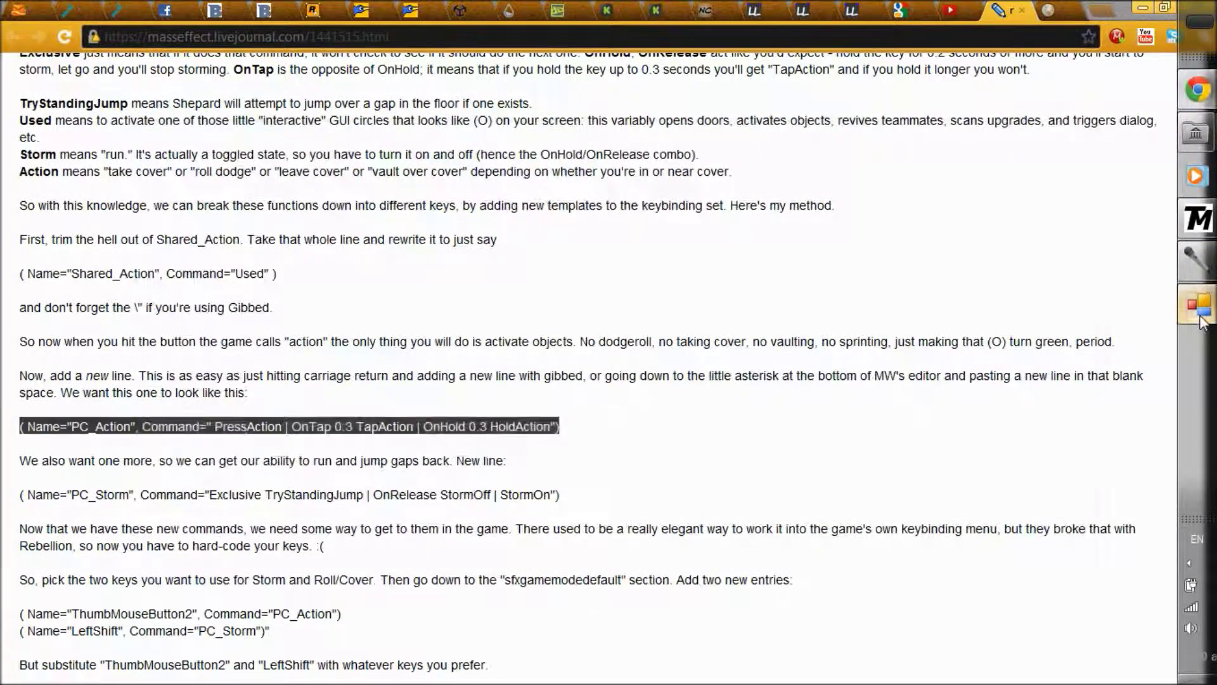
pyautogui.write('( Name="PC_Action", Command="PressAction | OnTap 0.3 TapAction | OnHold 0.3 HoldAction")')
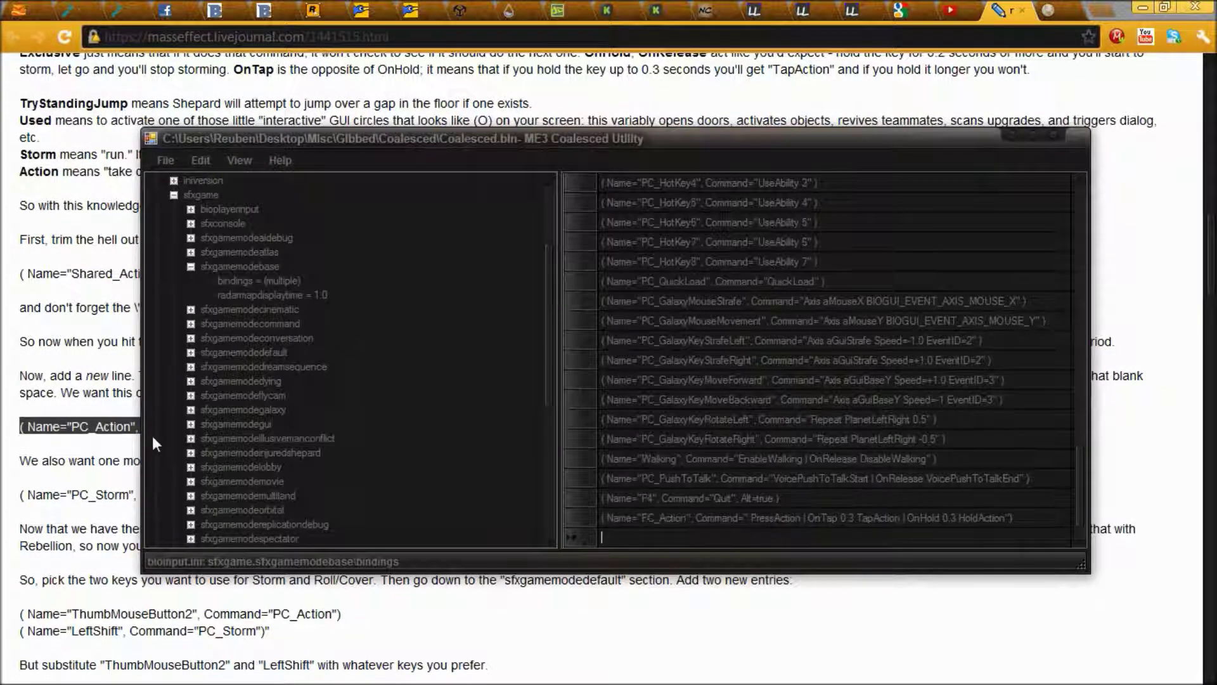
# Step: Append the guide's line ( Name="PC_Storm", Command="Exclusive TryStandingJump | OnRelease StormOff | StormOn") below the PC_Action binding
pyautogui.click(49, 488)
pyautogui.moveTo(559, 495); pyautogui.dragTo(7, 503)
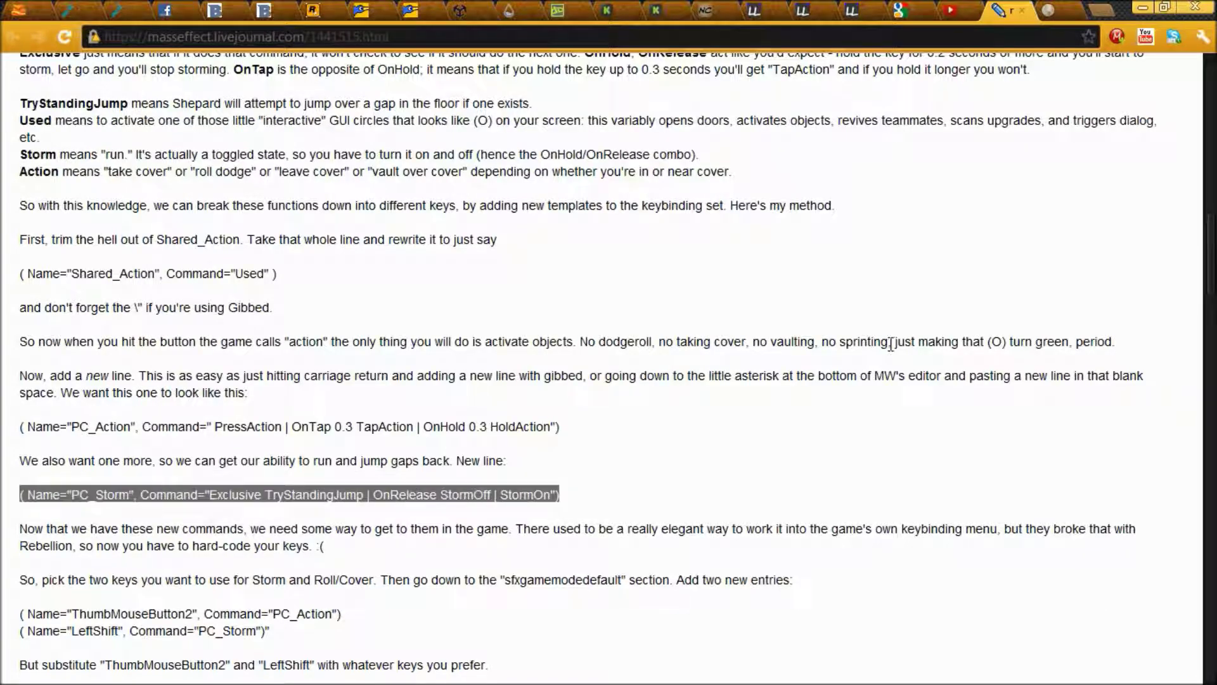
pyautogui.moveTo(1212, 312)
pyautogui.write('( Name="PC_Storm", Command="Exclusive TryStandingJump | OnRelease StormOff | StormOn")')
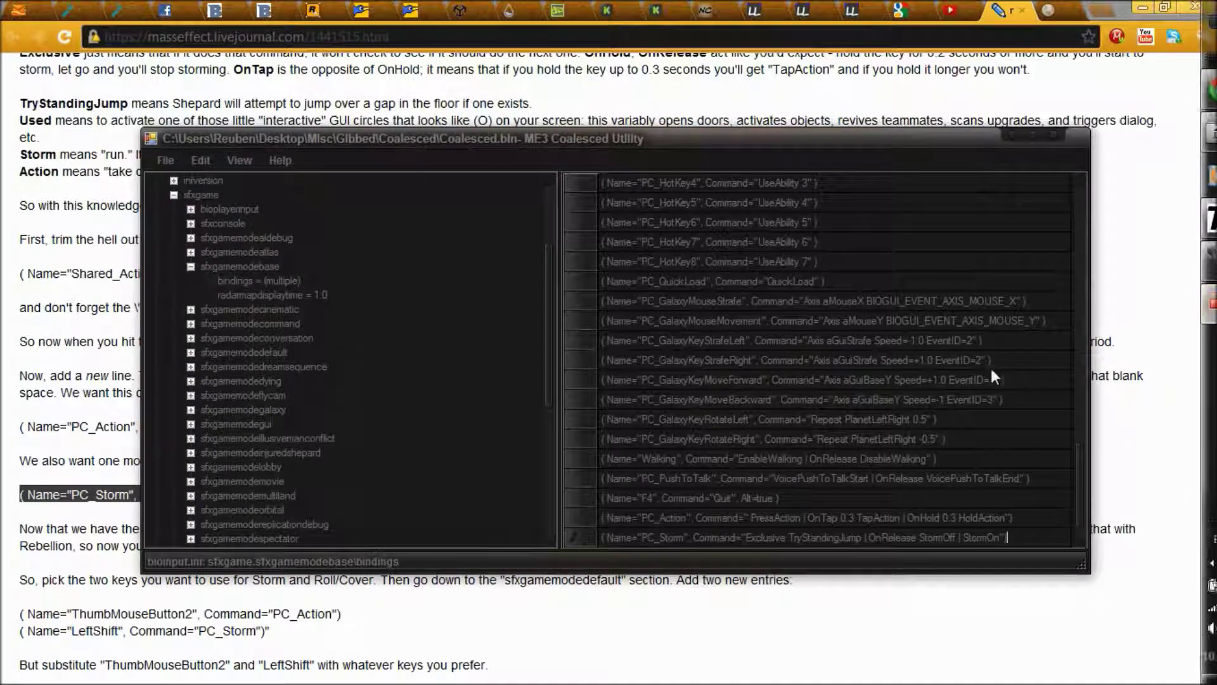
# Step: Display the bindings entry under sfxgame > sfxgamemodedefault and go to the end of its list
pyautogui.moveTo(474, 139); pyautogui.dragTo(597, 90)
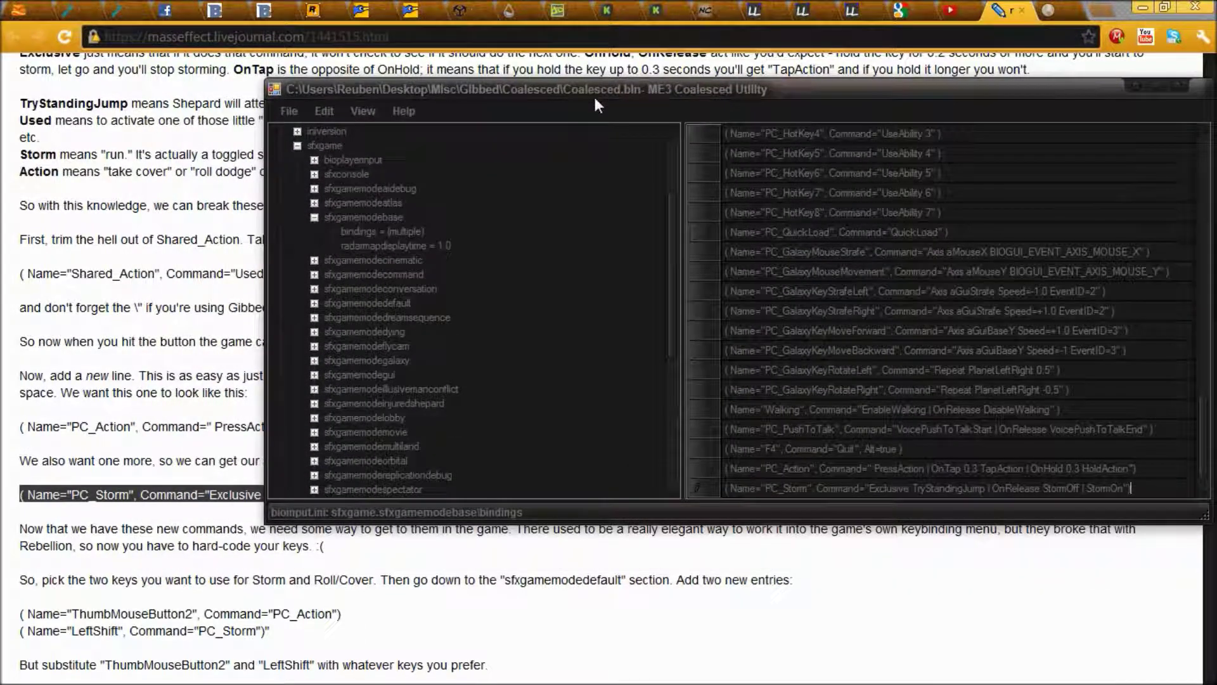
pyautogui.click(297, 146)
pyautogui.click(298, 231)
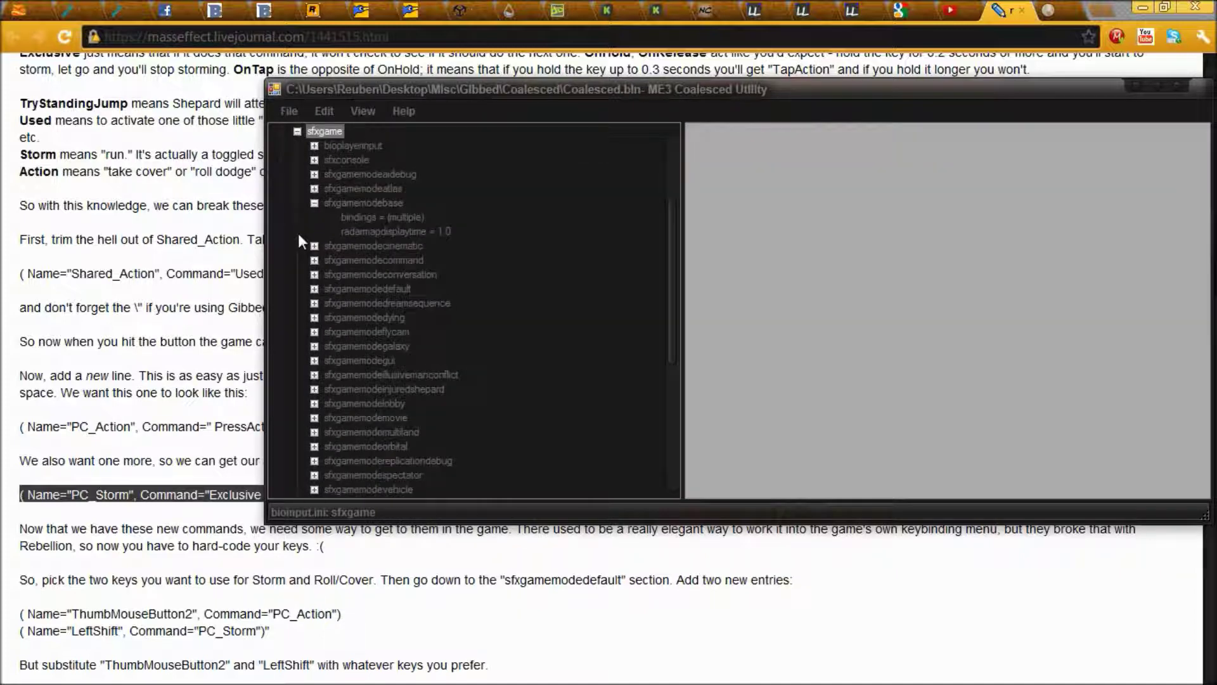
pyautogui.click(314, 289)
pyautogui.click(371, 331)
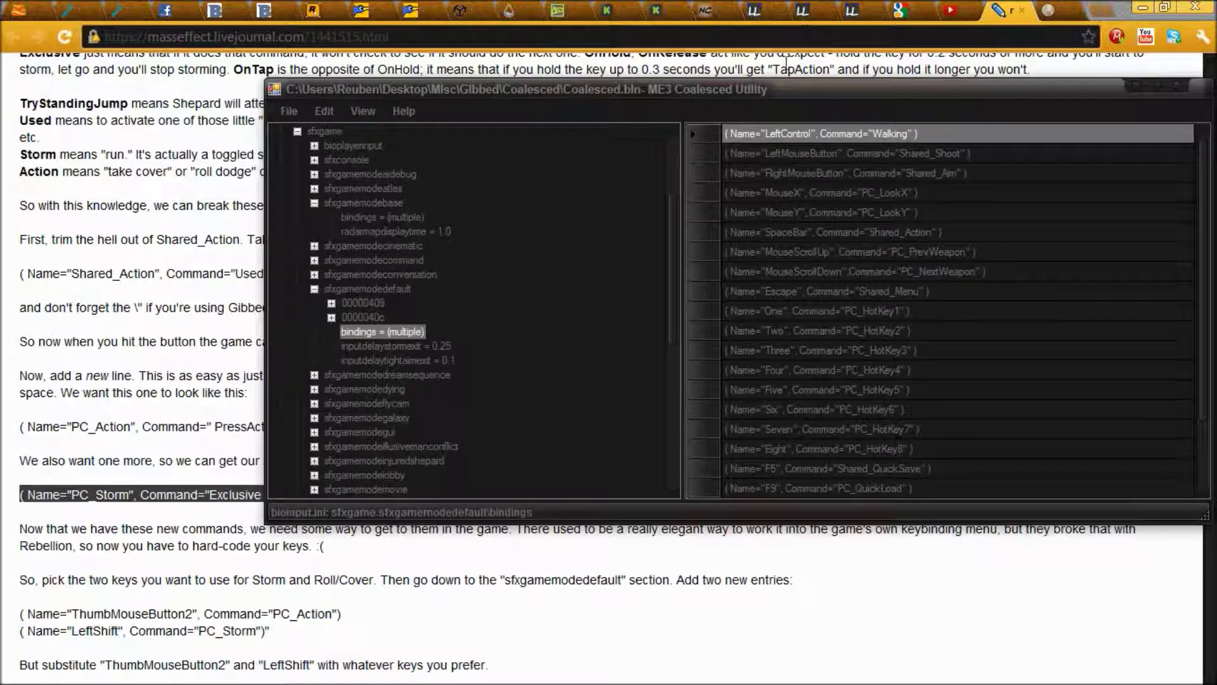
pyautogui.moveTo(769, 83); pyautogui.dragTo(593, 76)
pyautogui.moveTo(1017, 151)
pyautogui.mouseDown()
pyautogui.moveTo(1018, 237)
pyautogui.moveTo(1034, 159)
pyautogui.mouseUp()
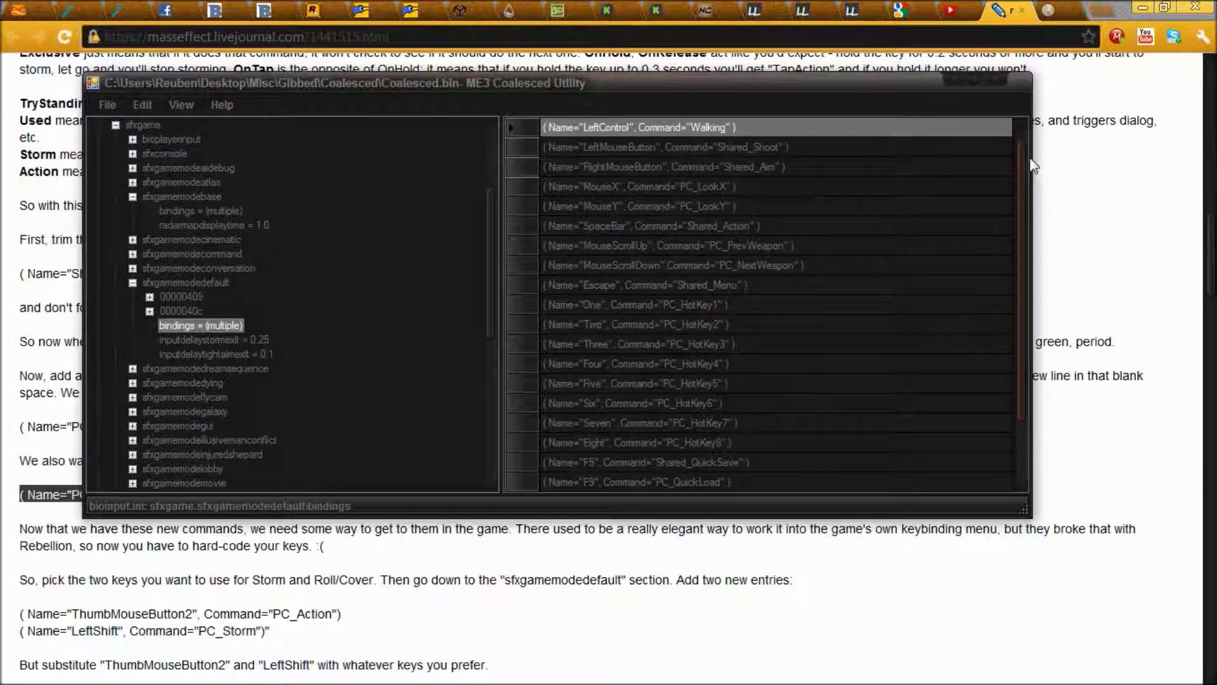
pyautogui.moveTo(1026, 159); pyautogui.dragTo(1020, 248)
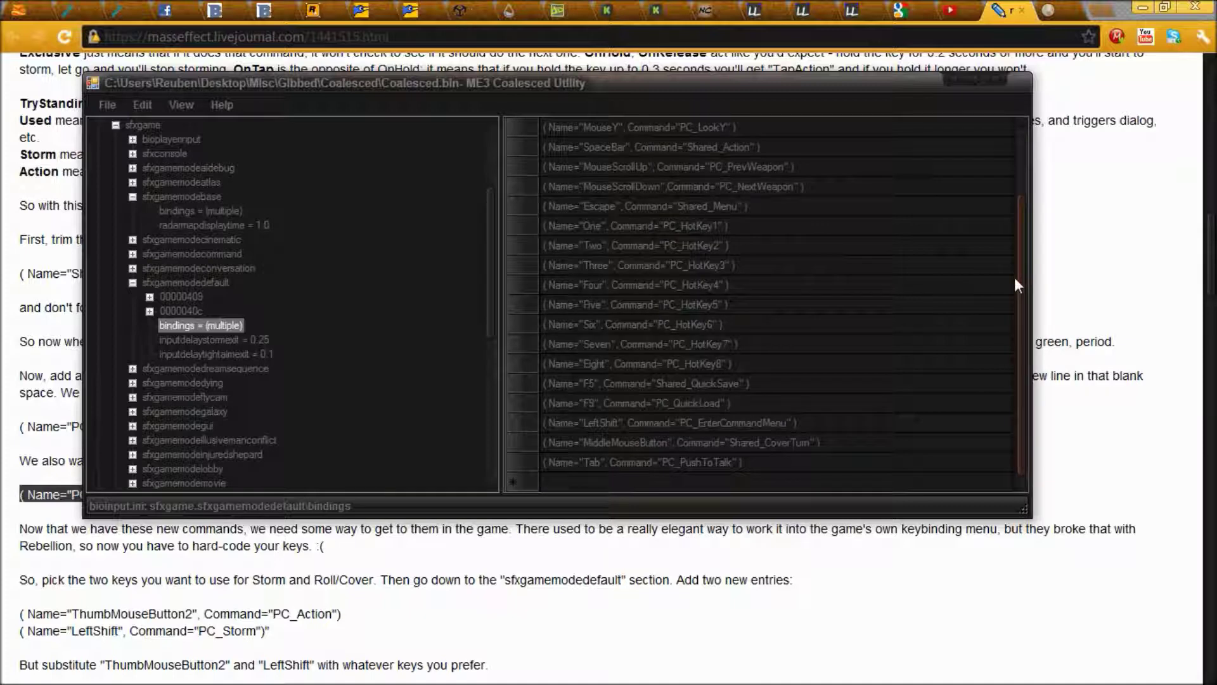
# Step: Add the guide's line ( Name="ThumbMouseButton2", Command="PC_Action") as a new entry in the sfxgamemodedefault bindings
pyautogui.click(592, 477)
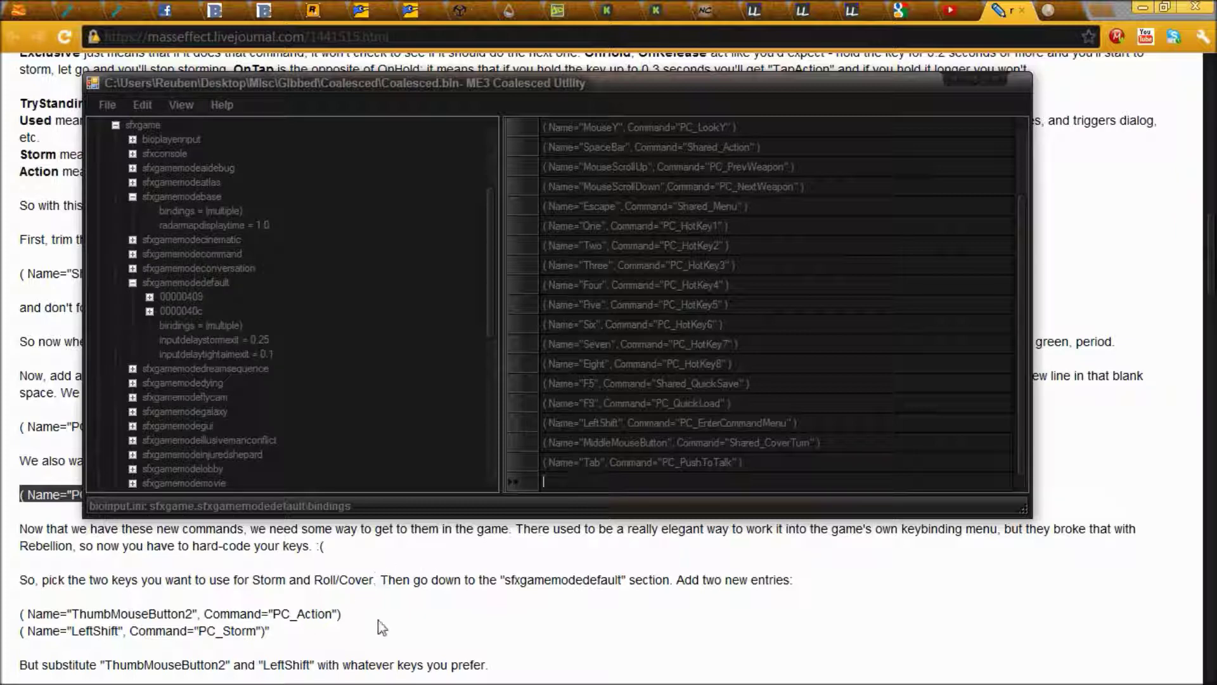
pyautogui.moveTo(356, 620); pyautogui.dragTo(3, 612)
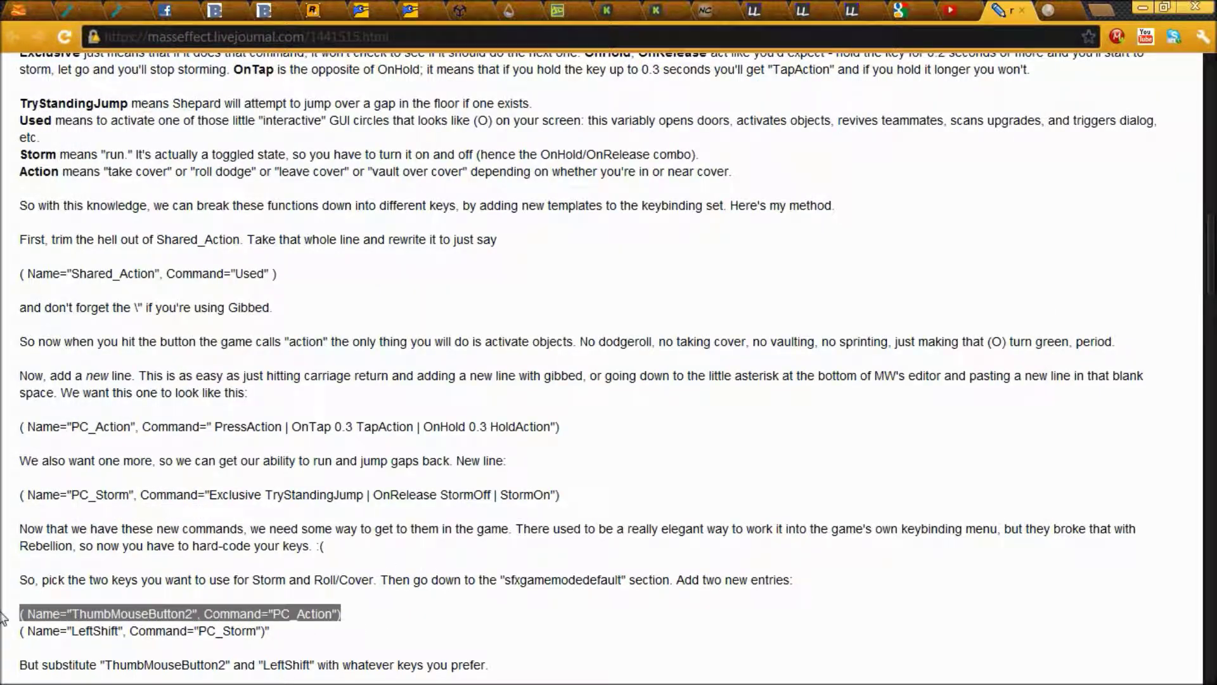
pyautogui.hotkey('ctrl', 'c')
pyautogui.click(1195, 304)
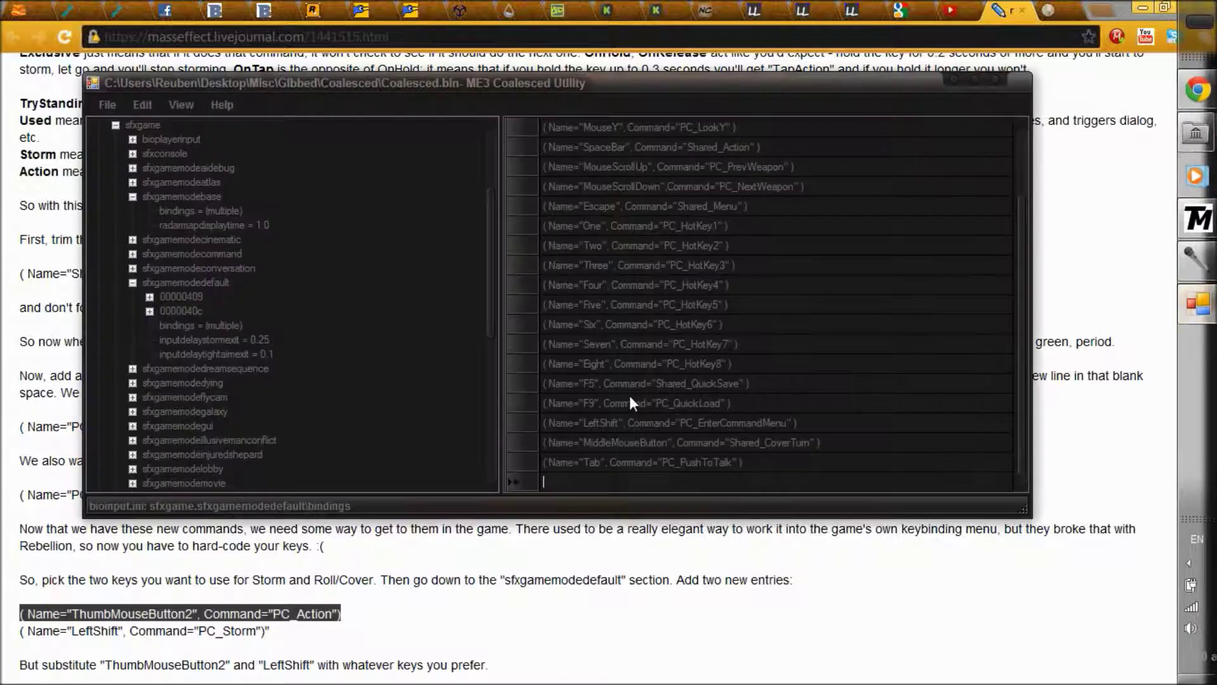
pyautogui.hotkey('ctrl', 'v')
pyautogui.press('Return')
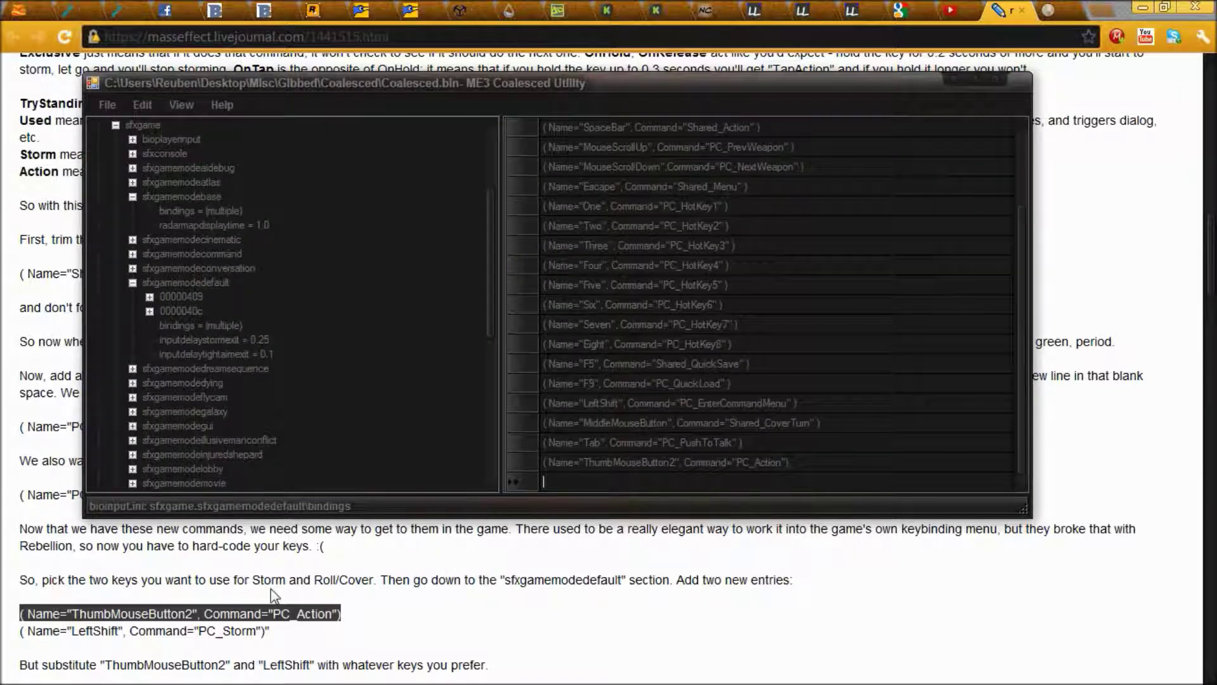
# Step: Add the guide's line ( Name="LeftShift", Command="PC_Storm") as the next sfxgamemodedefault binding, omitting the stray closing quotation mark
pyautogui.click(280, 637)
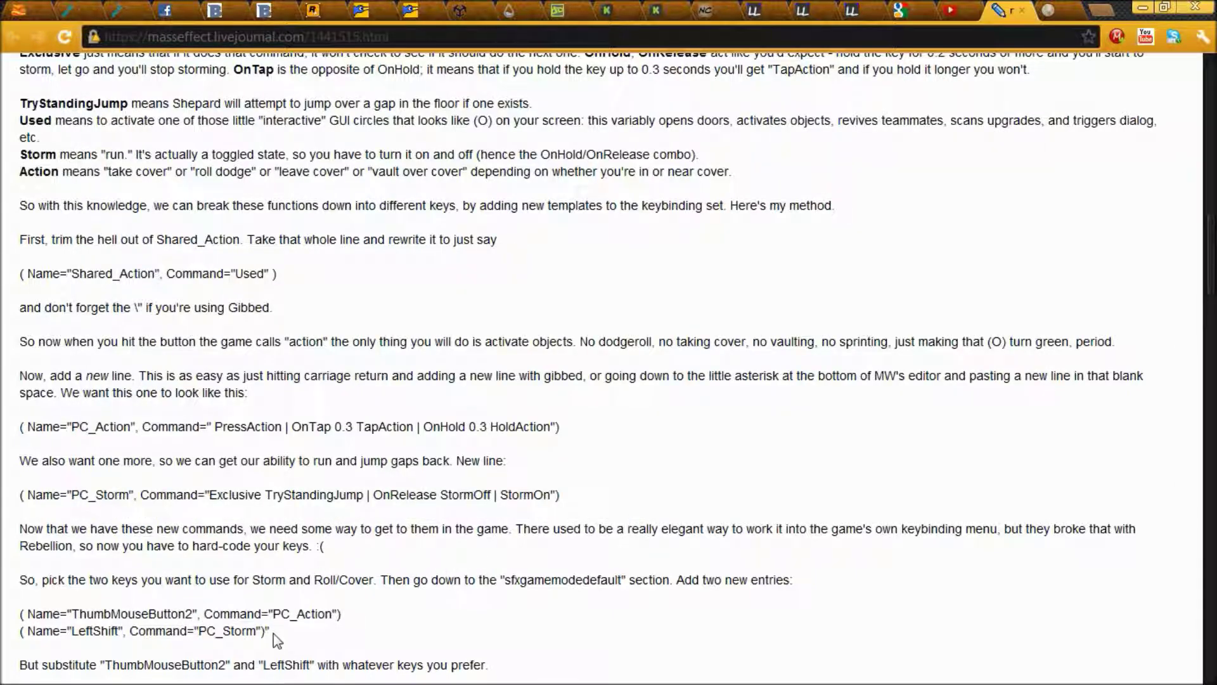
pyautogui.moveTo(265, 632); pyautogui.dragTo(20, 634)
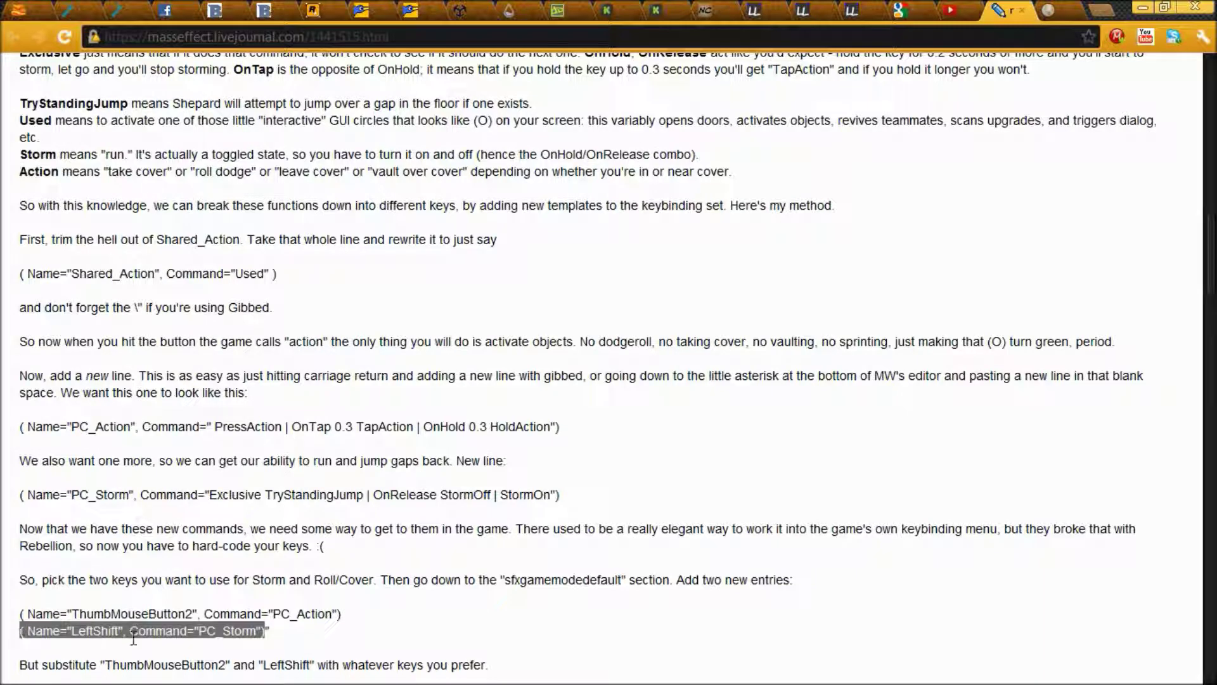
pyautogui.click(1201, 315)
pyautogui.hotkey('ctrl', 'v')
# Step: Change the key name of both the new PC_Action and PC_Storm bindings to SpaceBar
pyautogui.click(671, 460)
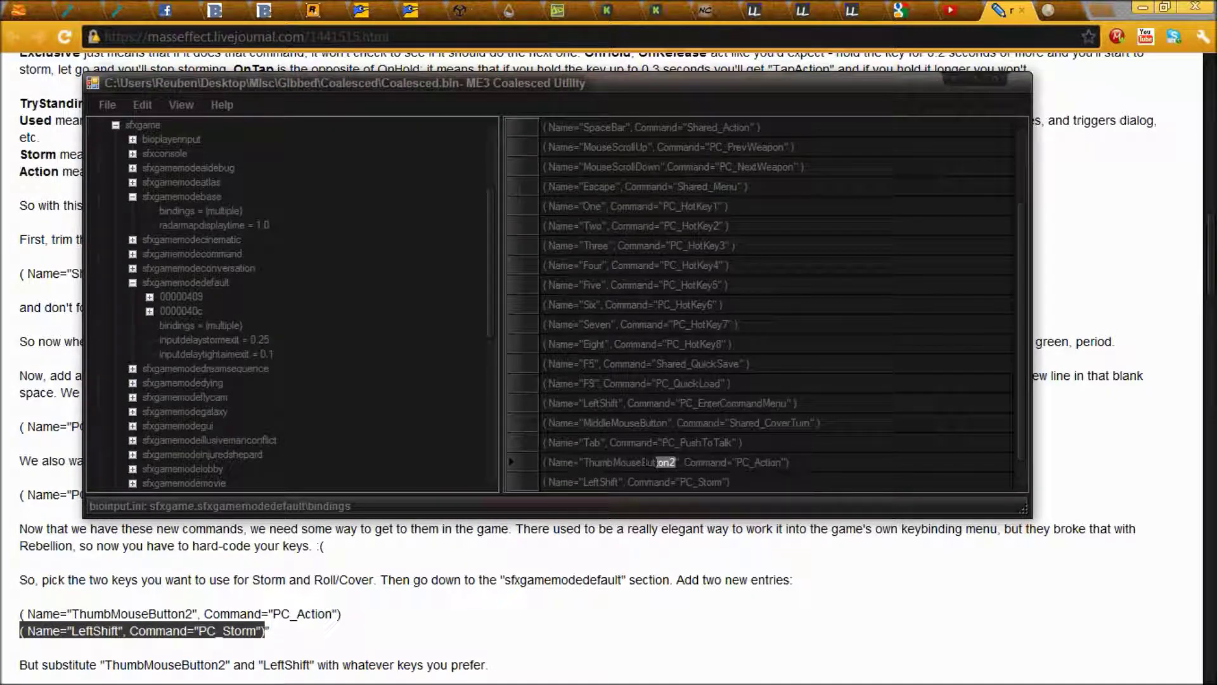
pyautogui.doubleClick(585, 462)
pyautogui.write('Space')
pyautogui.write('Bar')
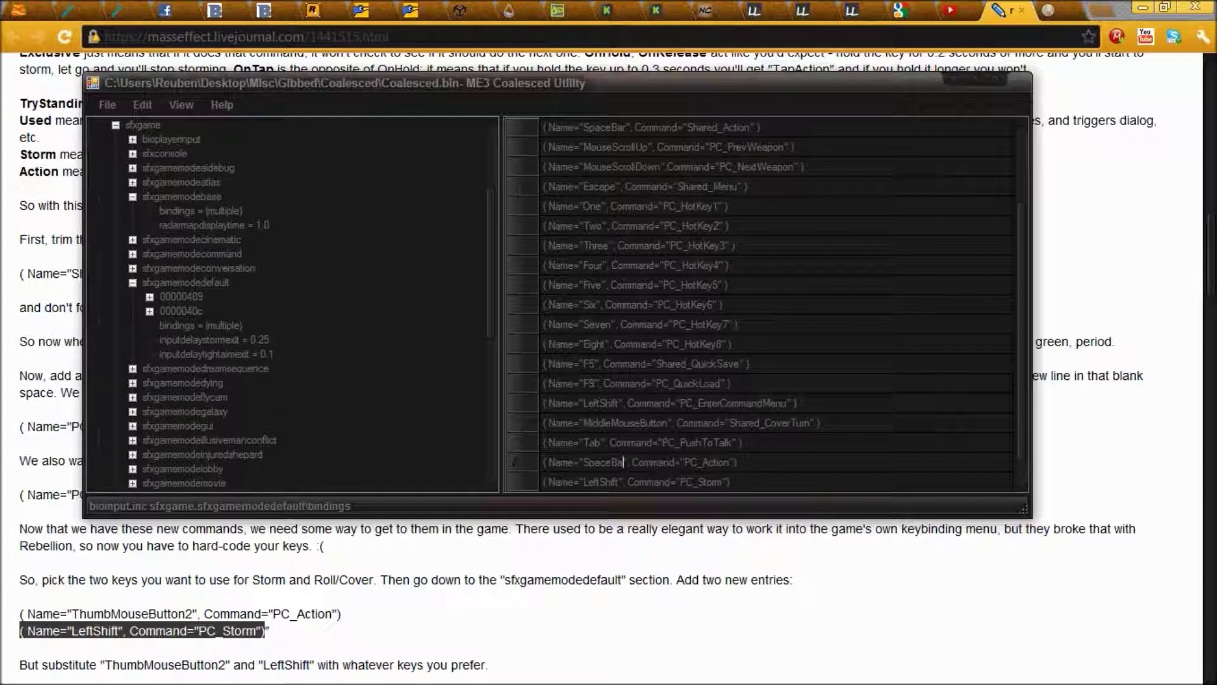
pyautogui.click(615, 482)
pyautogui.doubleClick(621, 482)
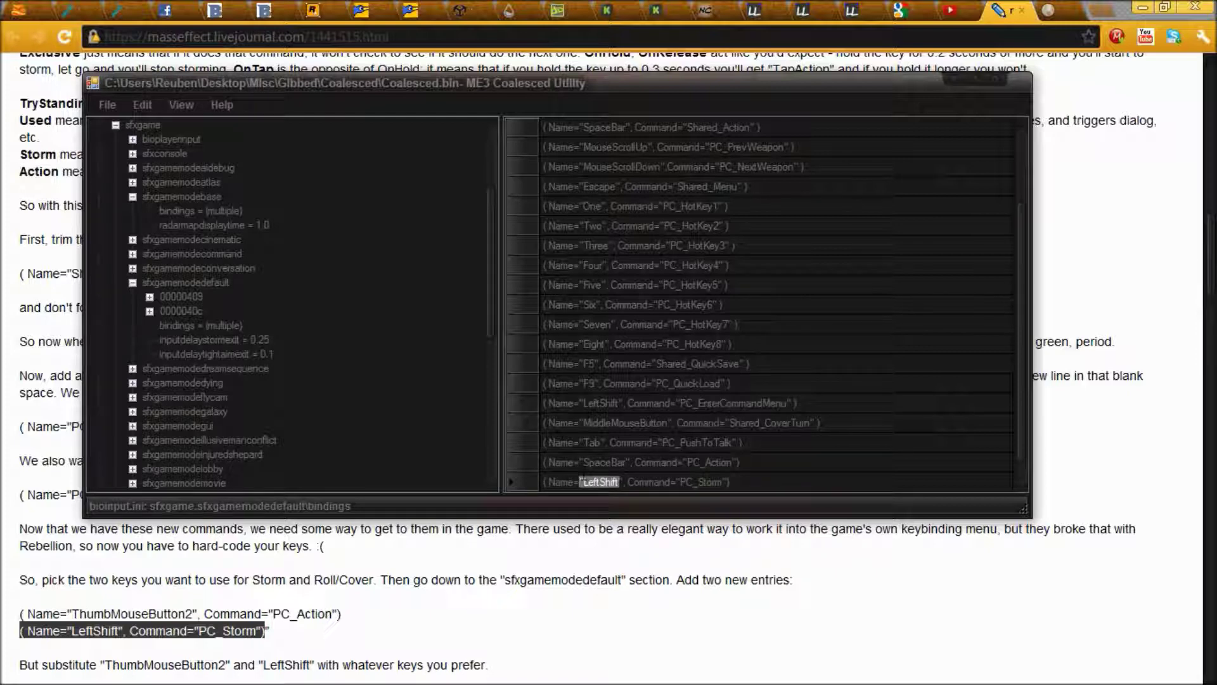
pyautogui.write('SpaceBar')
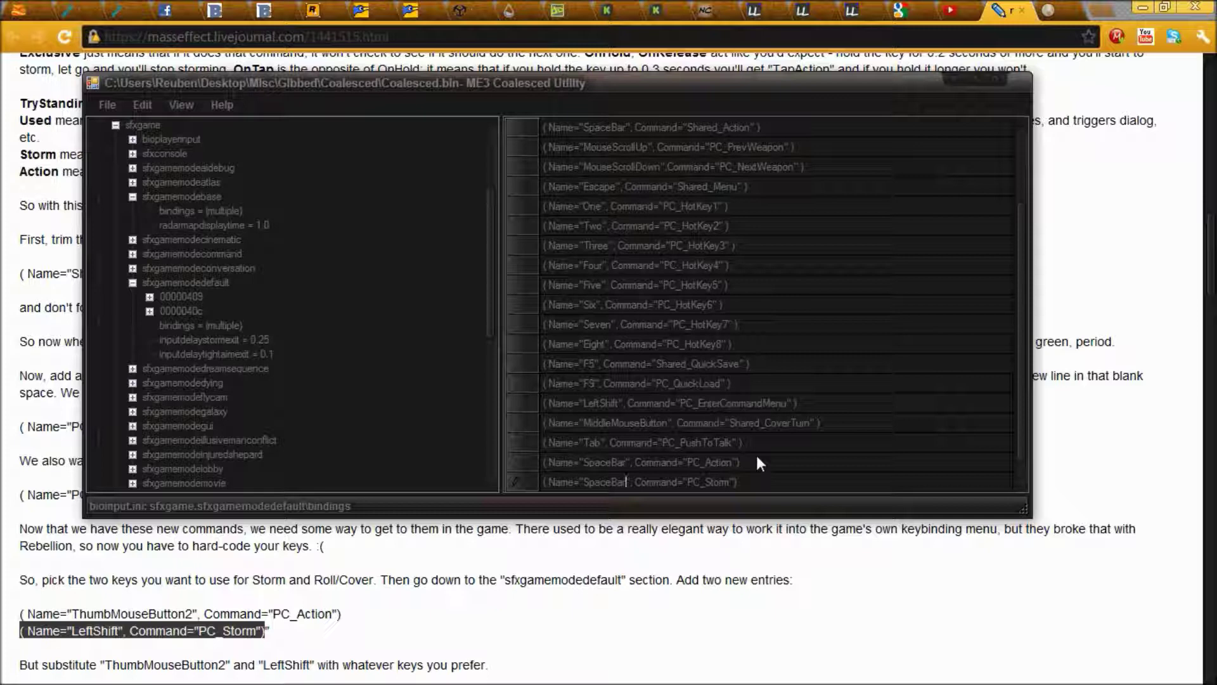
# Step: Look over the sfxgamemodedefault bindings and save the edited Coalesced.bin
pyautogui.scroll(2, 679, 365)
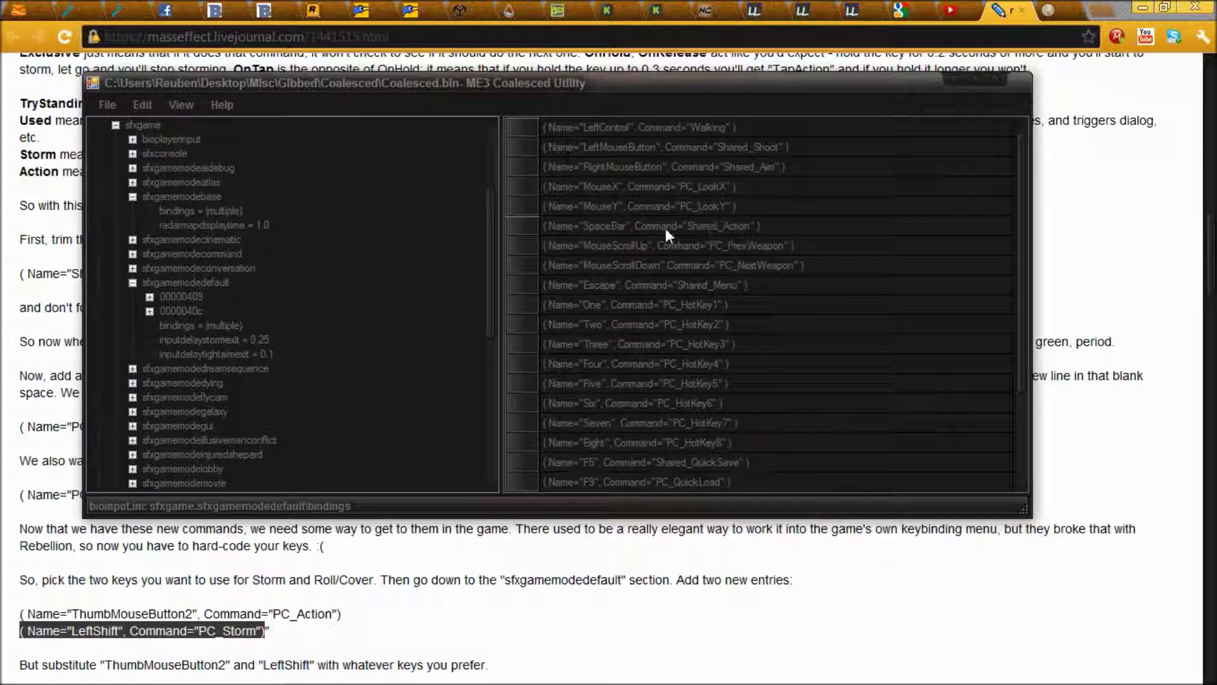
pyautogui.scroll(-2, 906, 309)
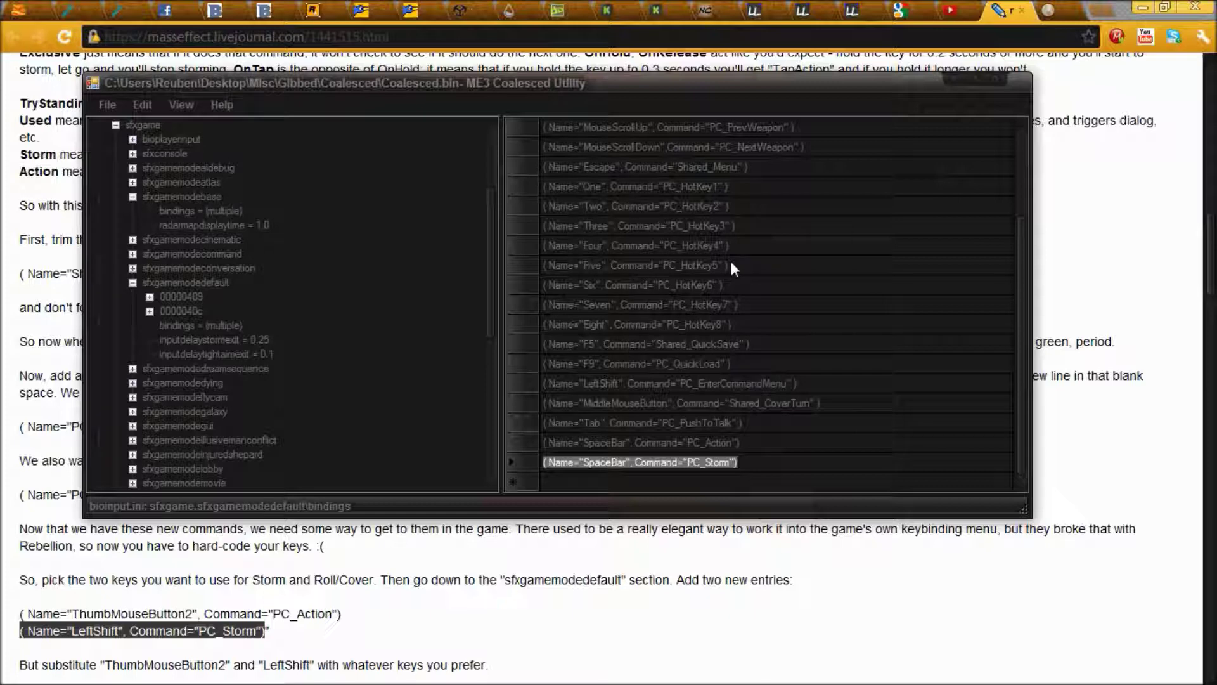
pyautogui.click(102, 102)
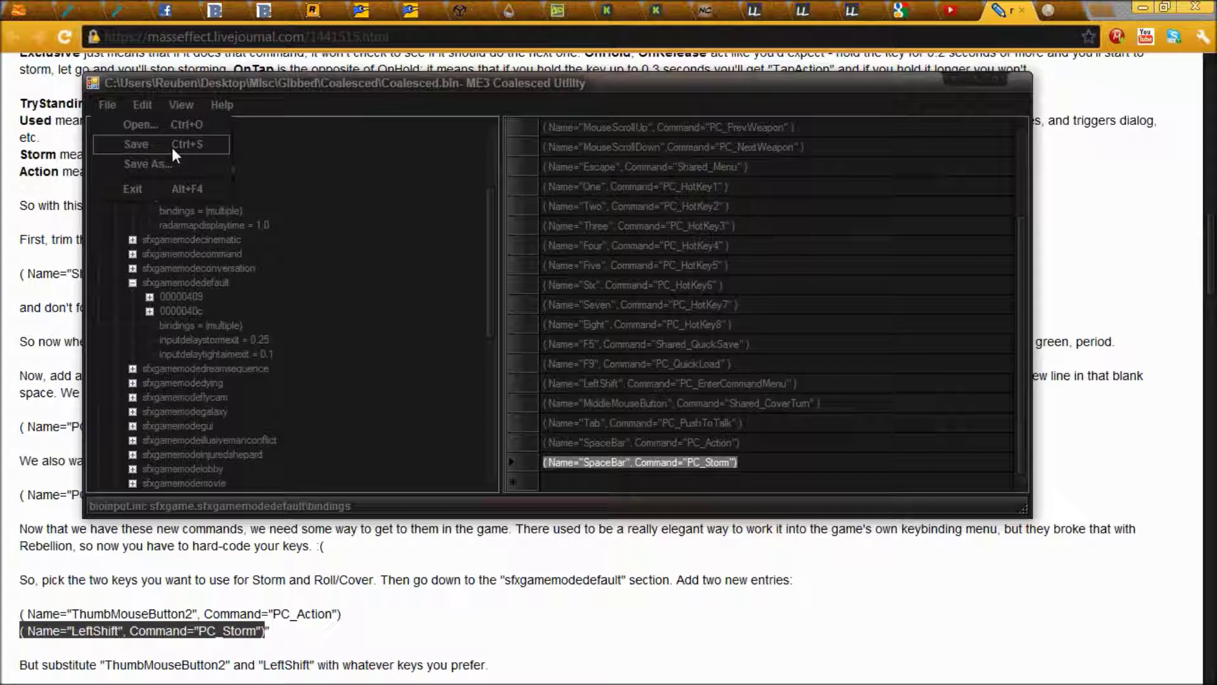
pyautogui.click(173, 150)
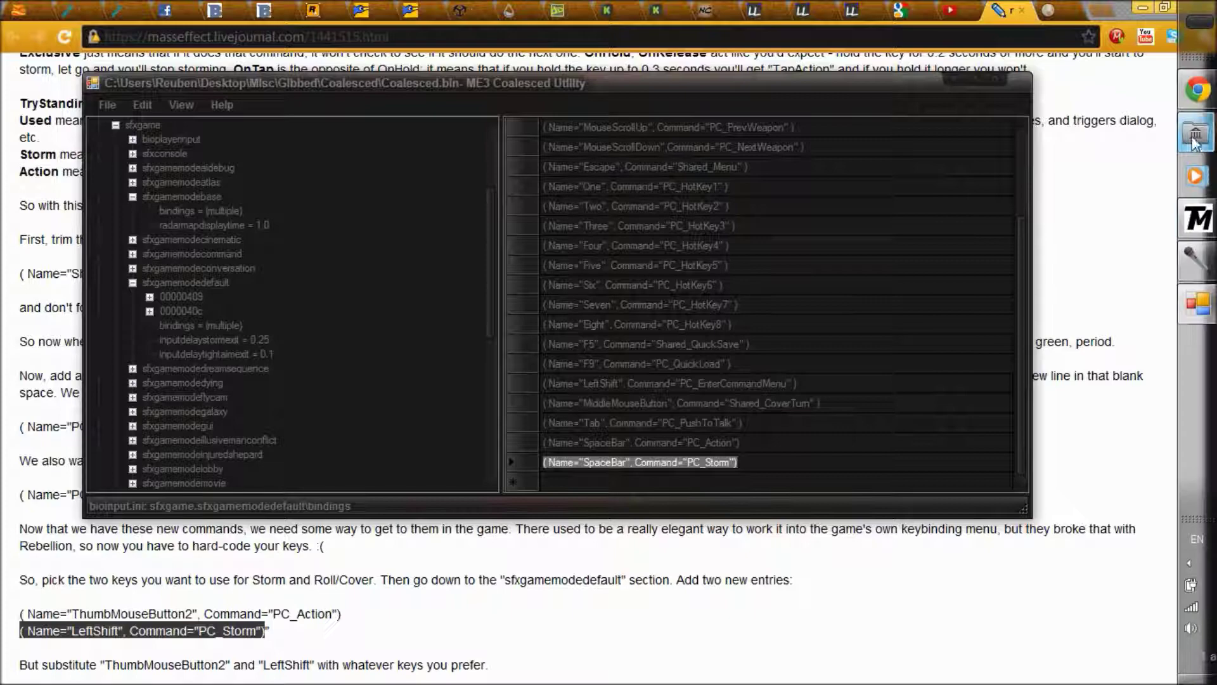
# Step: Switch to the Coalesced folder window in Windows Explorer and select Coalesced.bin
pyautogui.moveTo(1196, 133)
pyautogui.click(1096, 204)
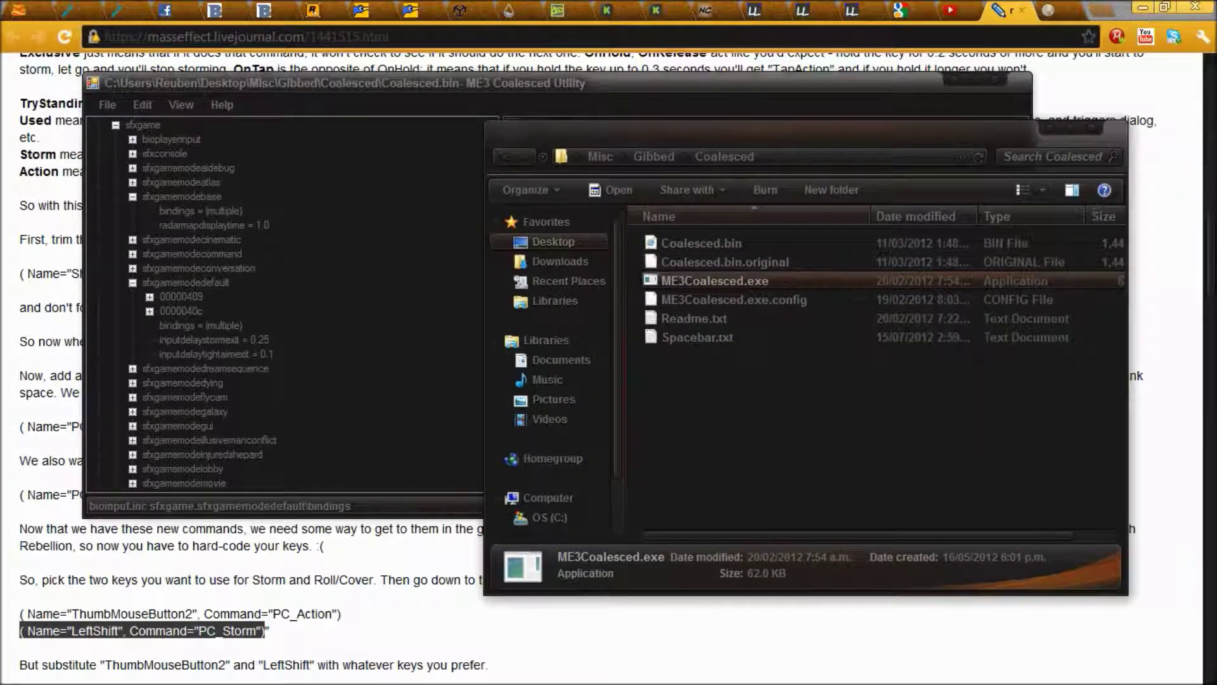
pyautogui.moveTo(1196, 133)
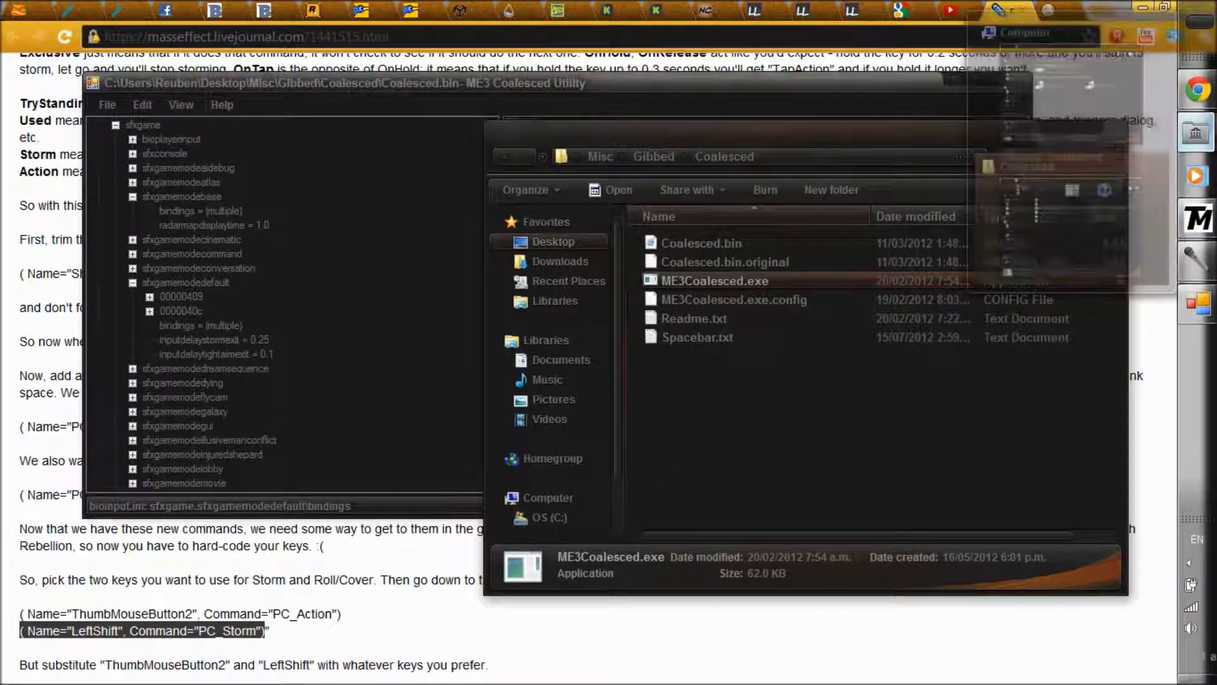
pyautogui.doubleClick(709, 246)
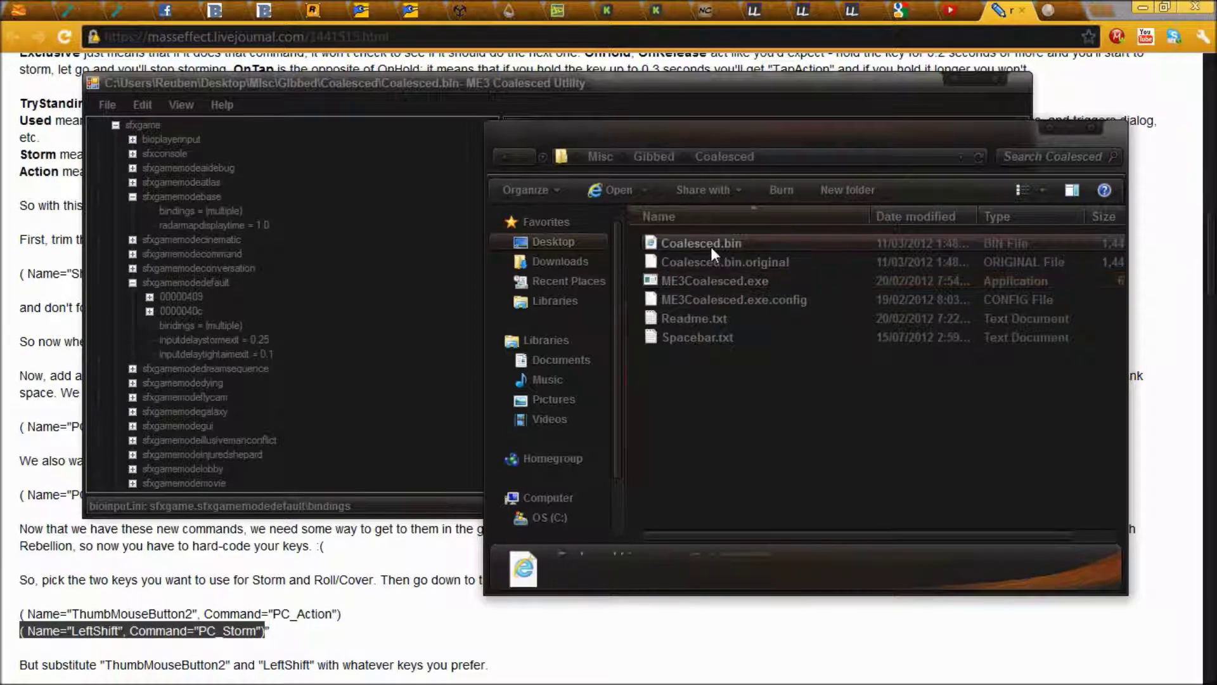
# Step: Duplicate Coalesced.bin within the same folder and delete the duplicate
pyautogui.rightClick(714, 247)
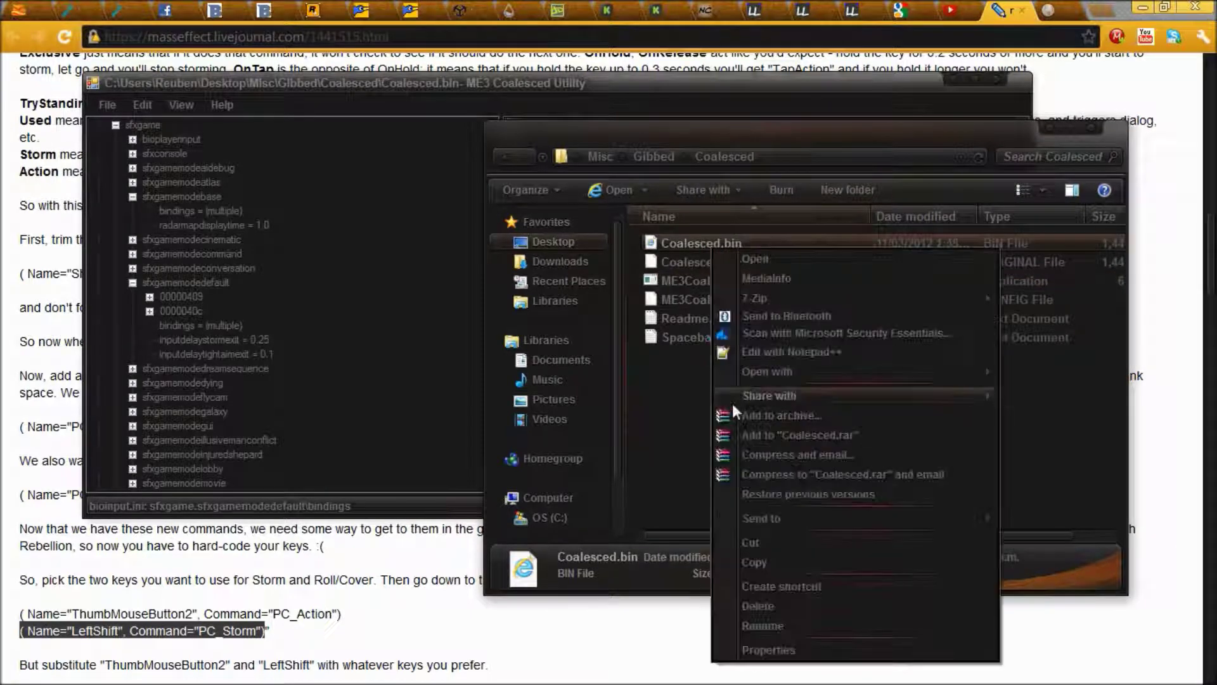
pyautogui.click(775, 559)
pyautogui.rightClick(778, 477)
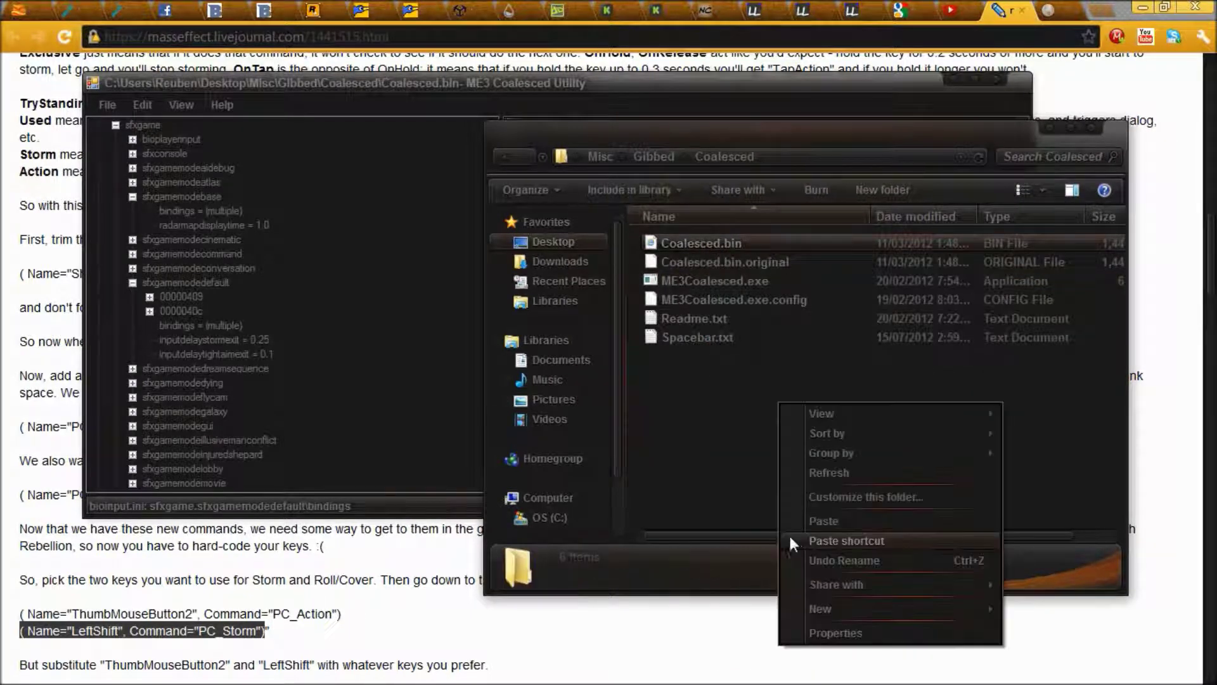
pyautogui.click(817, 593)
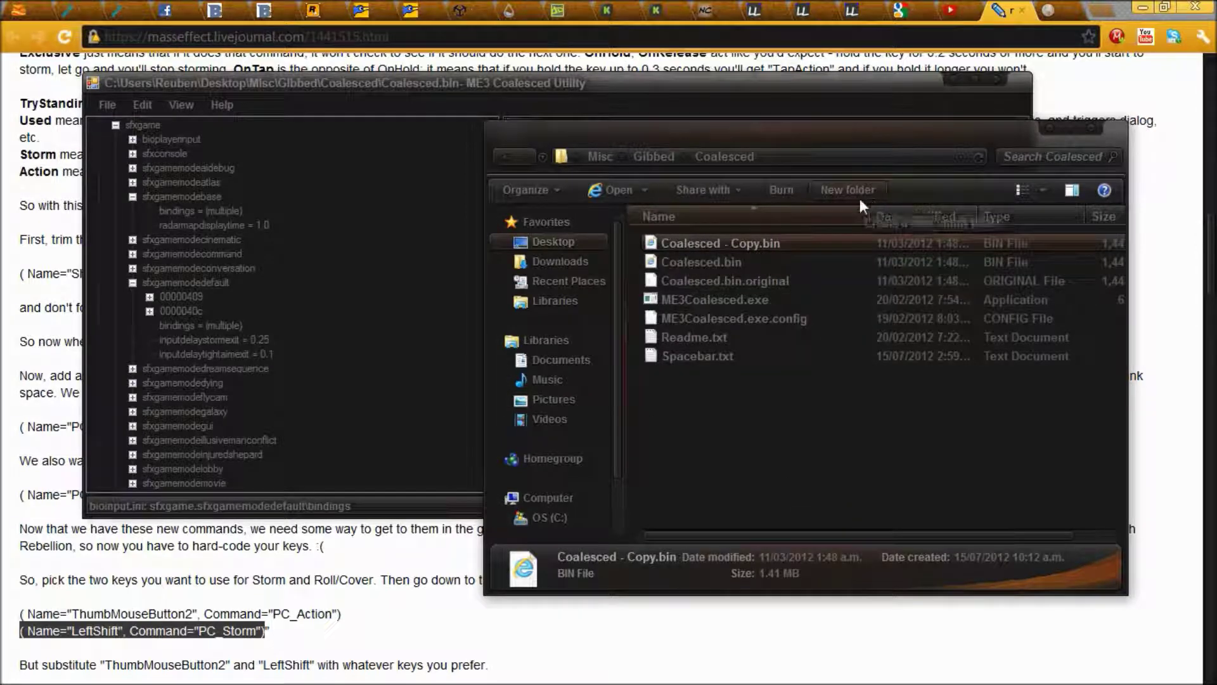
pyautogui.press('Delete')
pyautogui.press('Return')
# Step: Switch back to the ME3 Coalesced Utility and save the edited bindings to Coalesced.bin
pyautogui.click(504, 83)
pyautogui.click(105, 103)
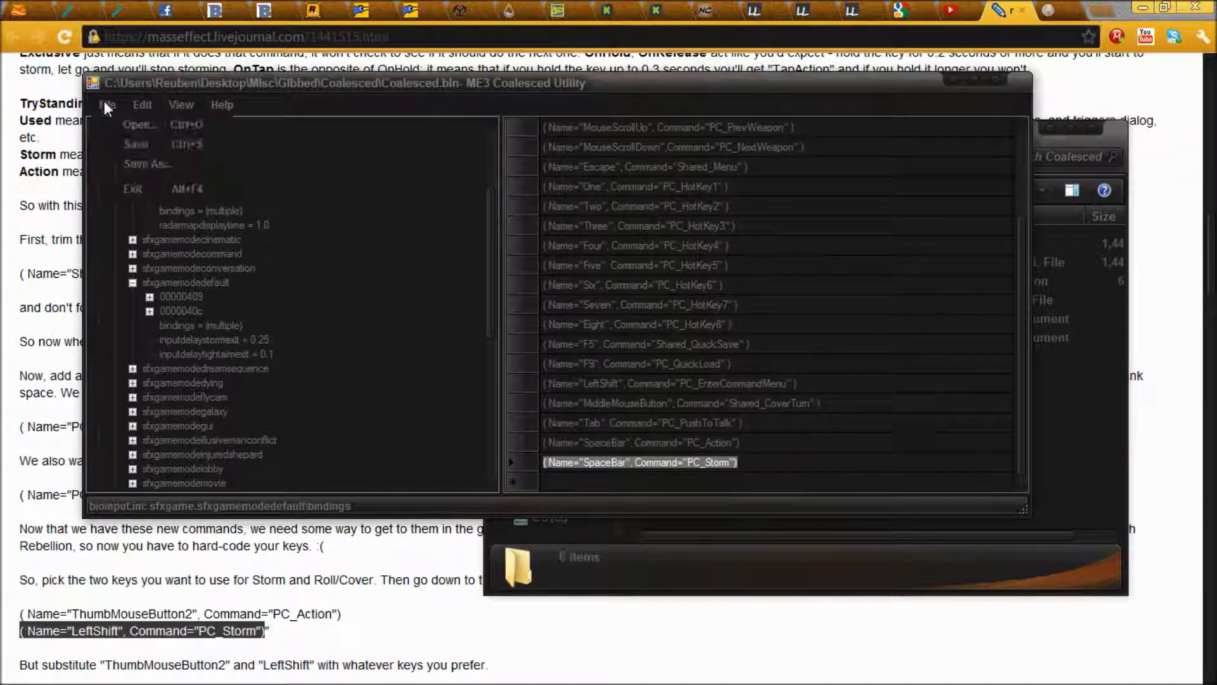
pyautogui.click(134, 142)
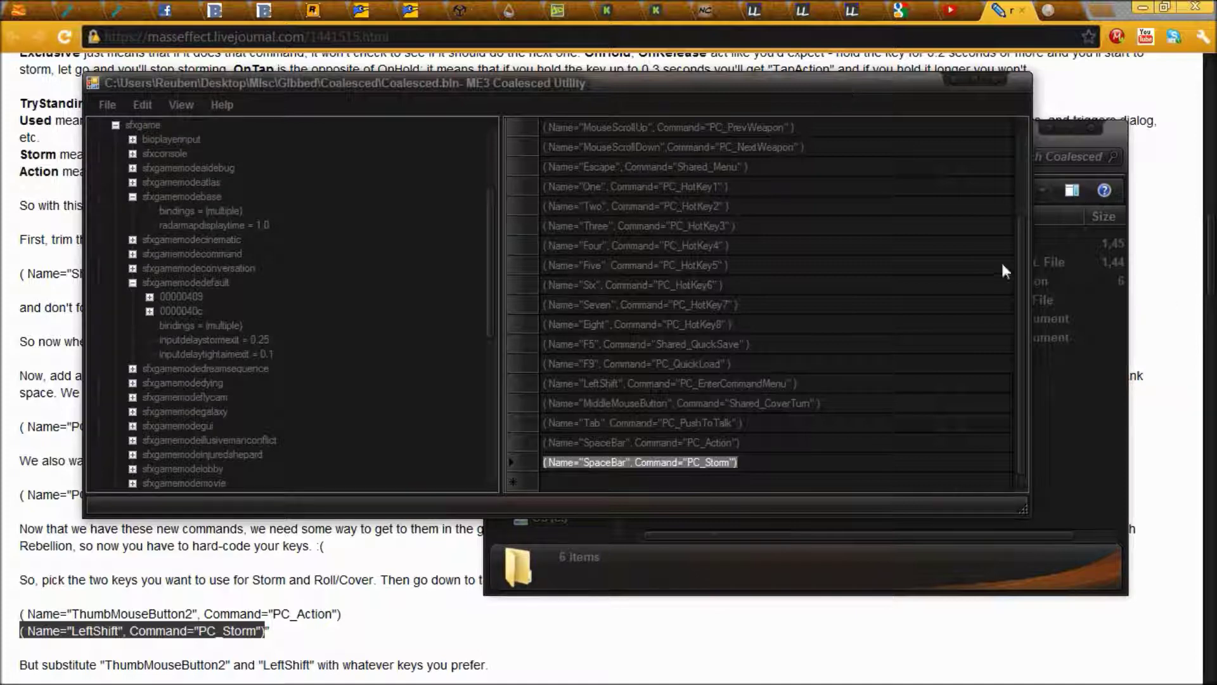
# Step: Close the ME3 Coalesced Utility and switch to the running Mass Effect 3 game
pyautogui.click(998, 75)
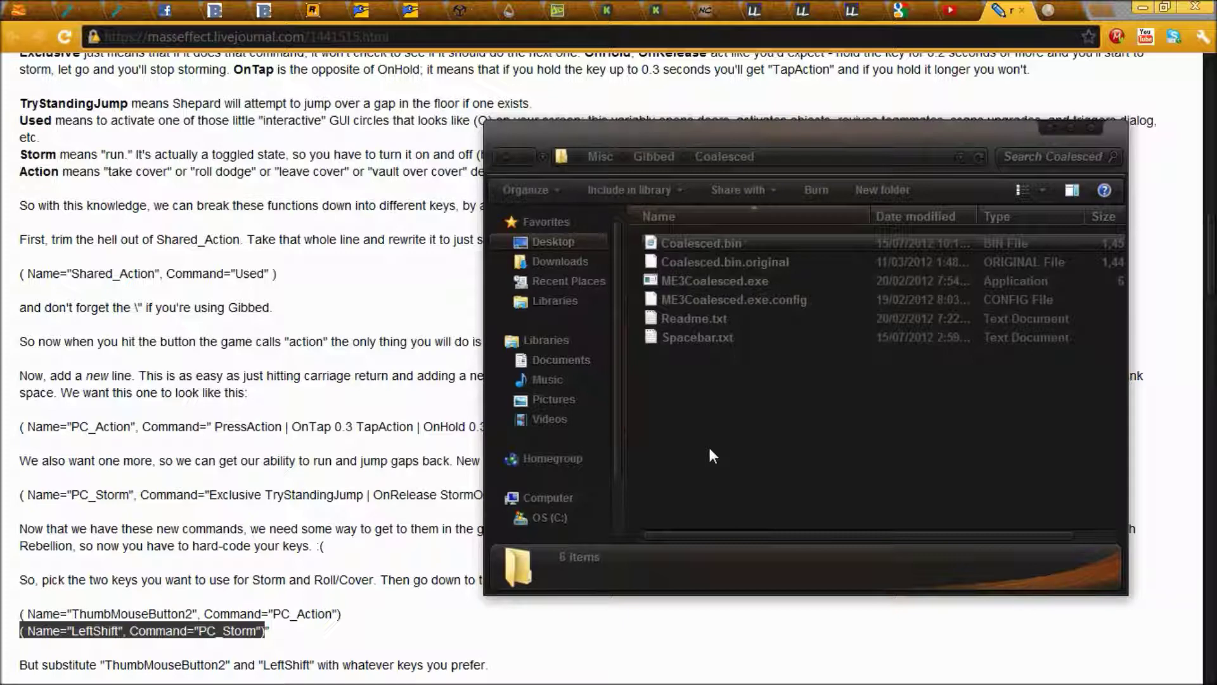
pyautogui.moveTo(1212, 231)
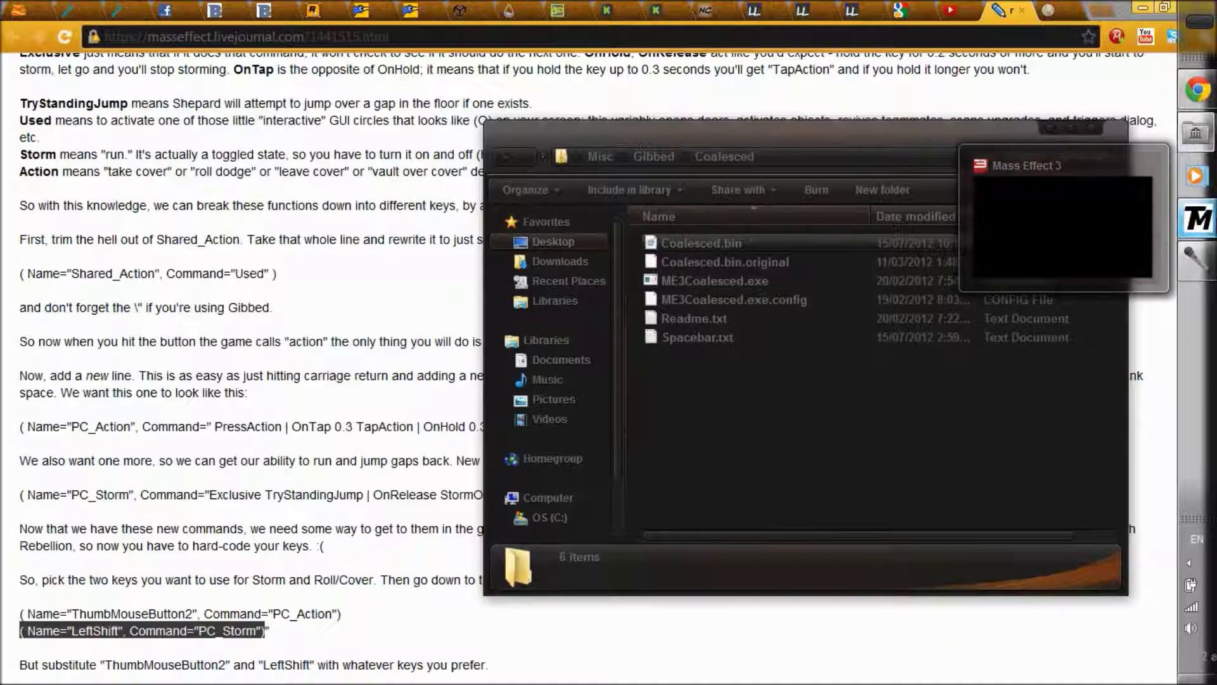
pyautogui.click(1205, 230)
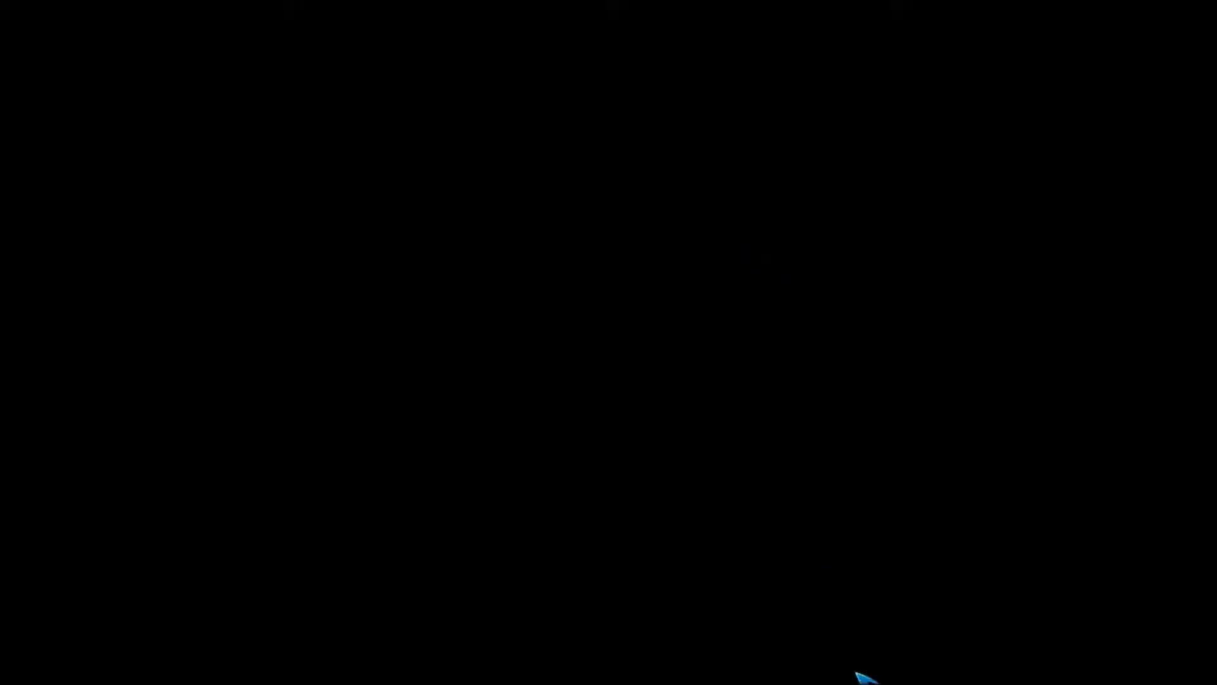